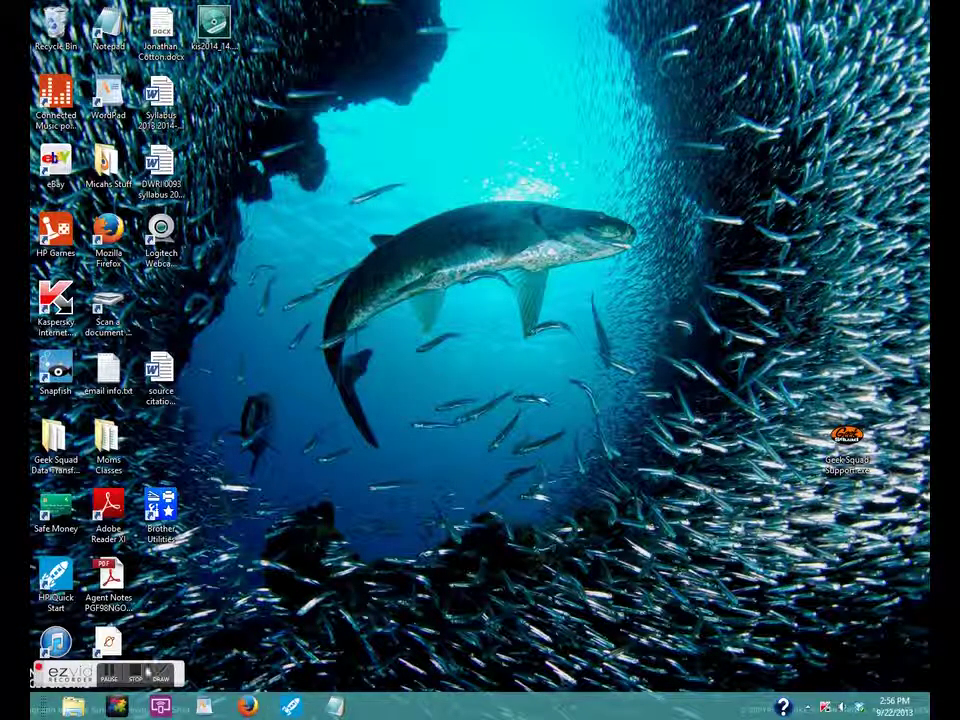
Scroll the Windows 8 Start screen to the Adobe tiles and launch After Effects CC.
mouse_move(36, 712)
left_click(55, 690)
scroll(628, 388, "down", 3)
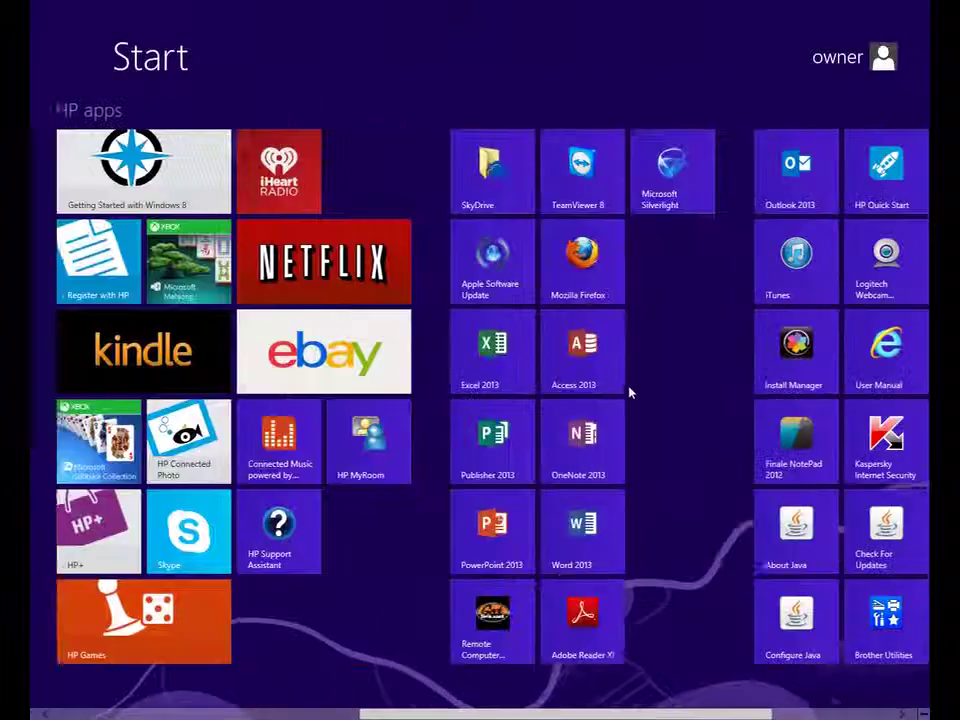
scroll(628, 392, "down", 2)
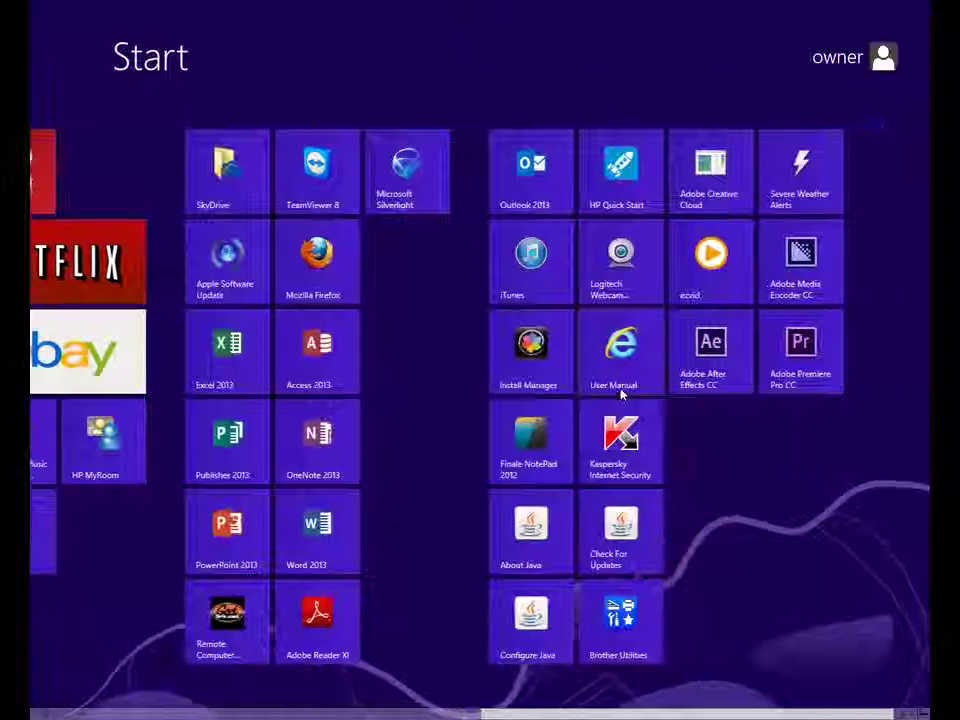
left_click(724, 368)
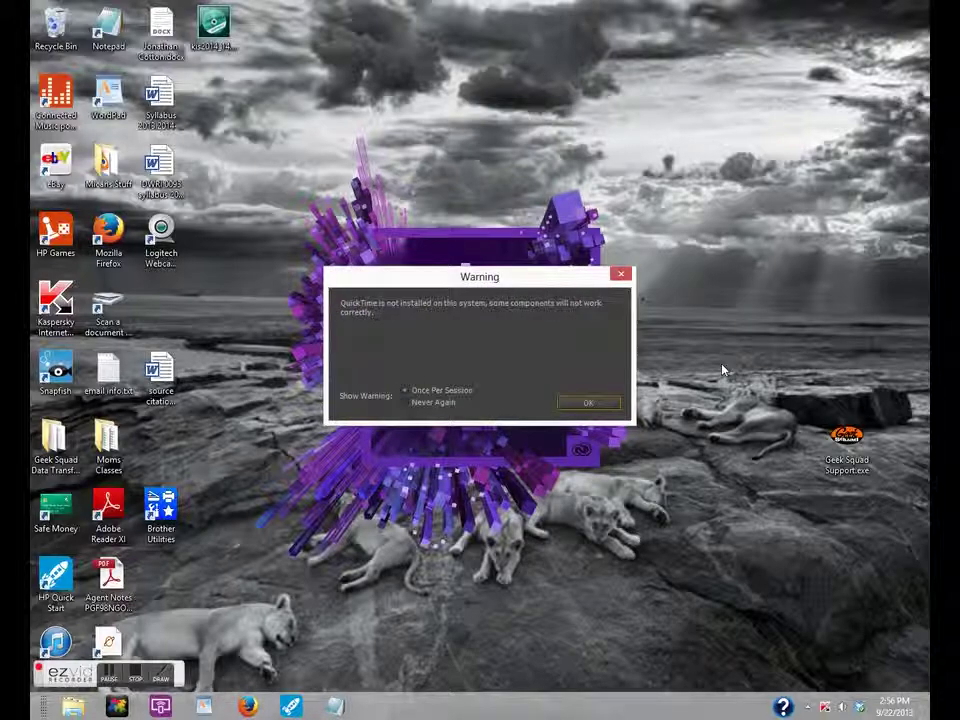
Dismiss the QuickTime warning, continue the After Effects trial, and start a new composition.
left_click(585, 404)
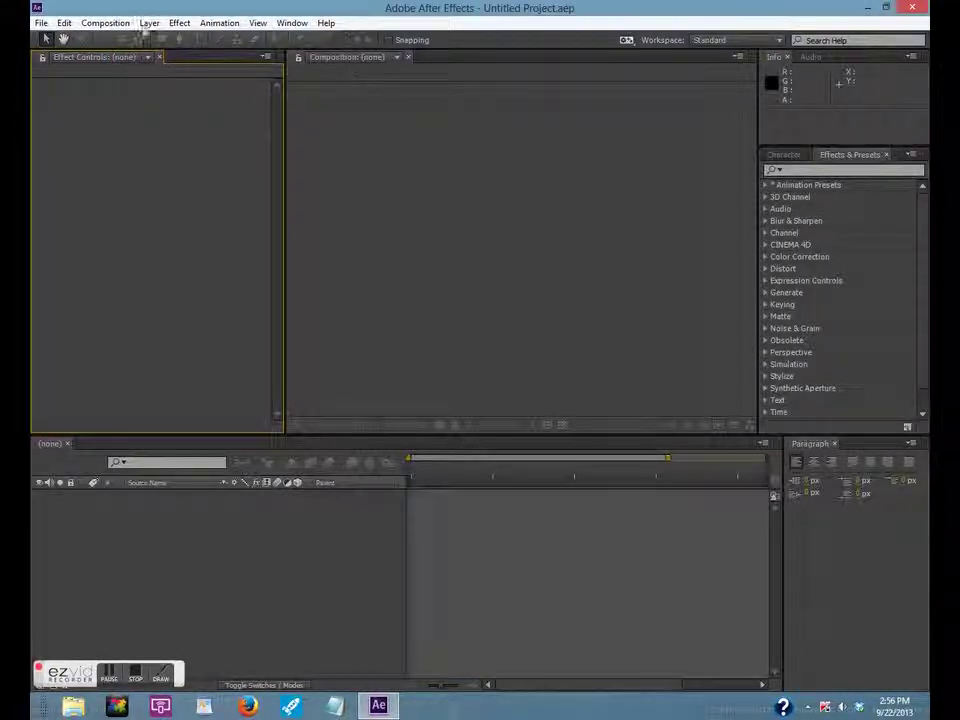
left_click(106, 24)
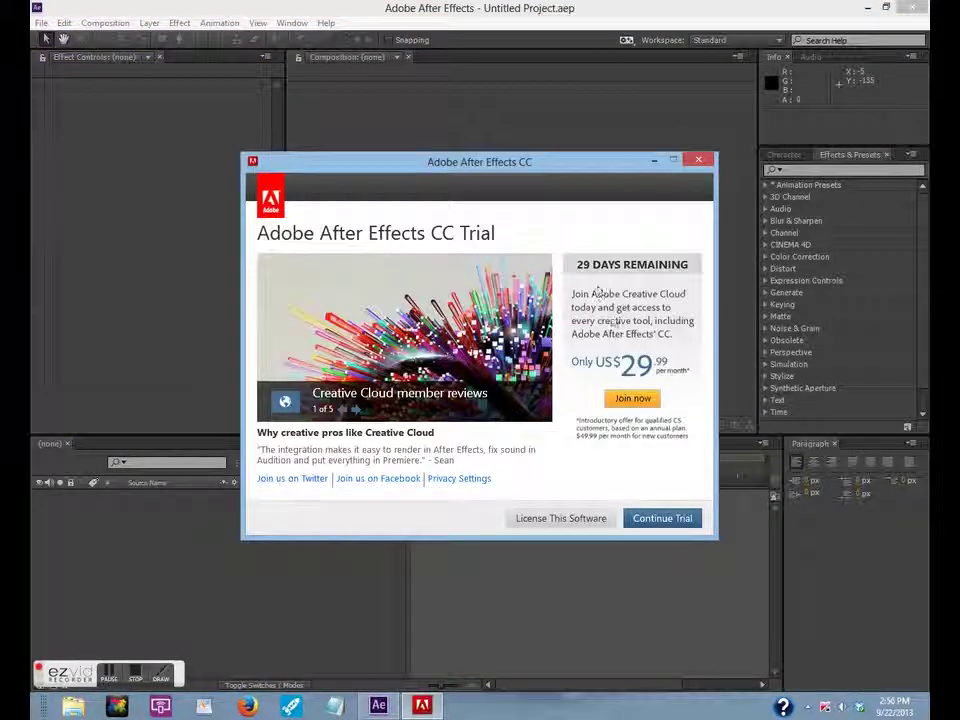
left_click(666, 517)
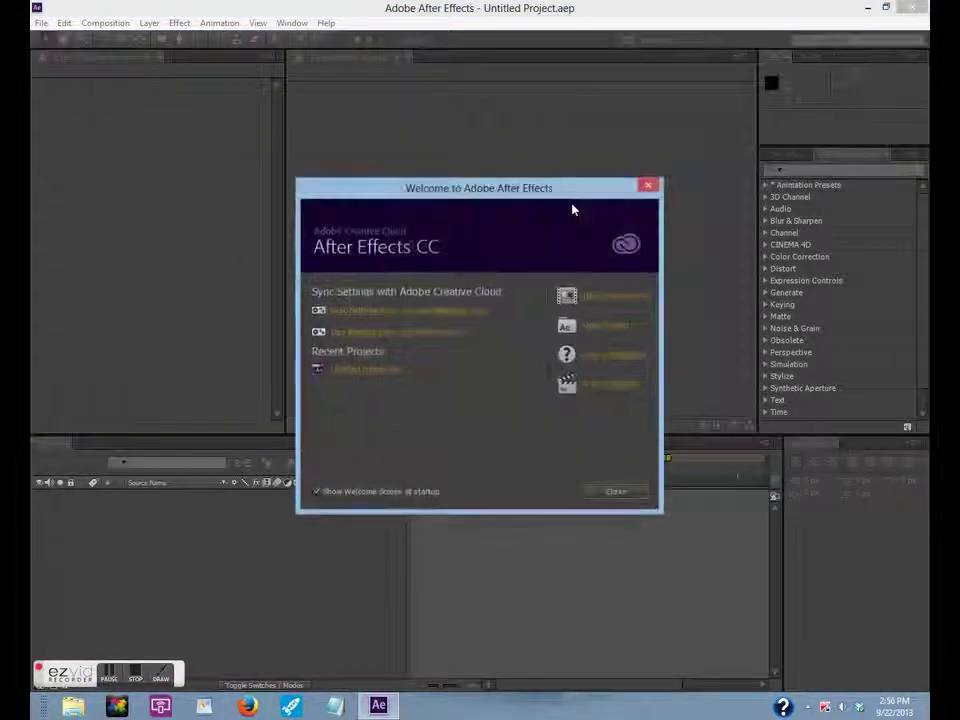
left_click(601, 298)
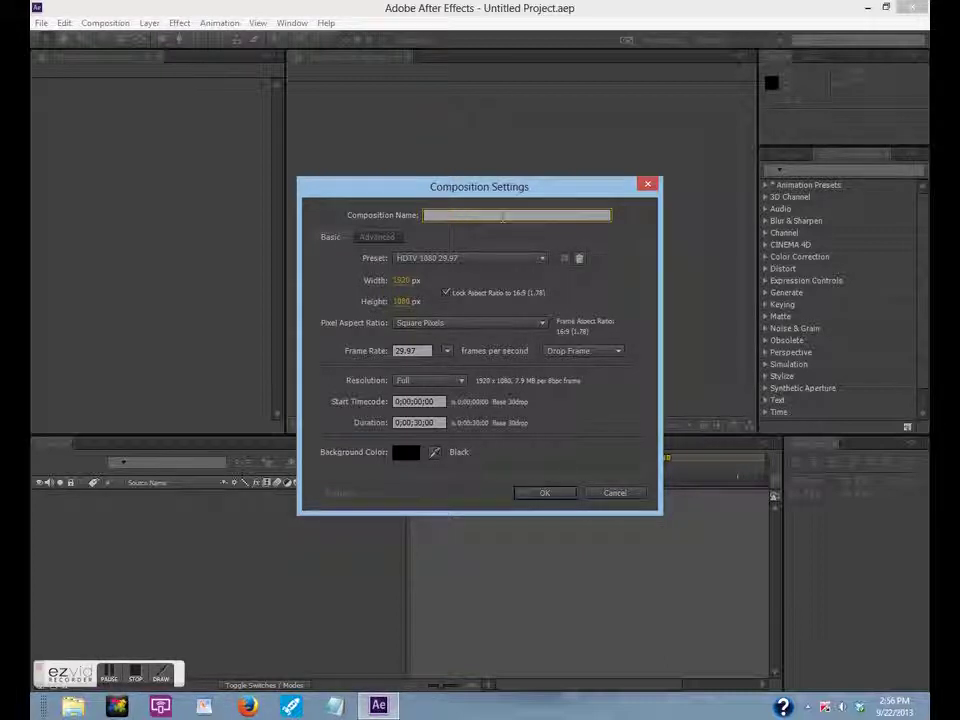
Name the new HDTV 1080 29.97 composition 'Tutorial' and confirm it.
type("Tutorial")
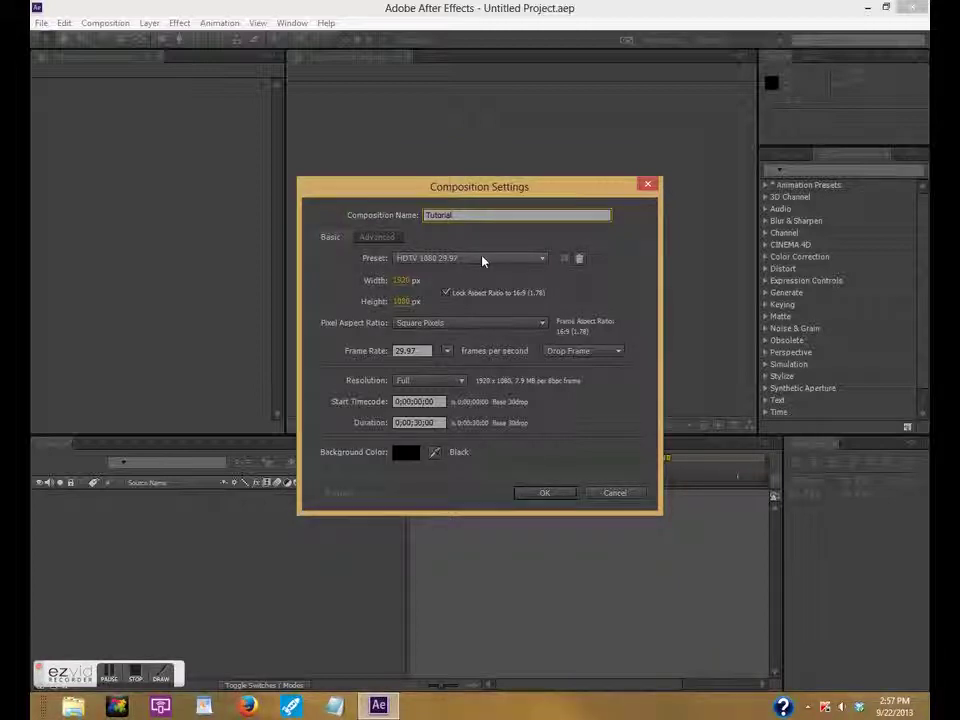
left_click(545, 494)
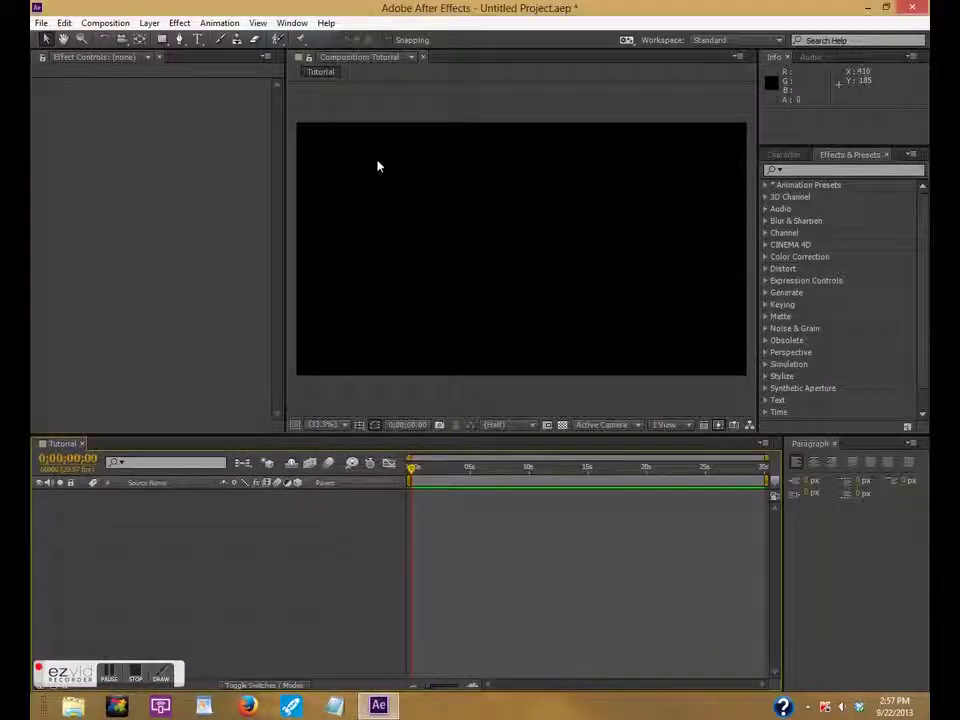
Add a text layer reading 'EG MR MAGIK', widening its box so it fits one line.
left_click(197, 39)
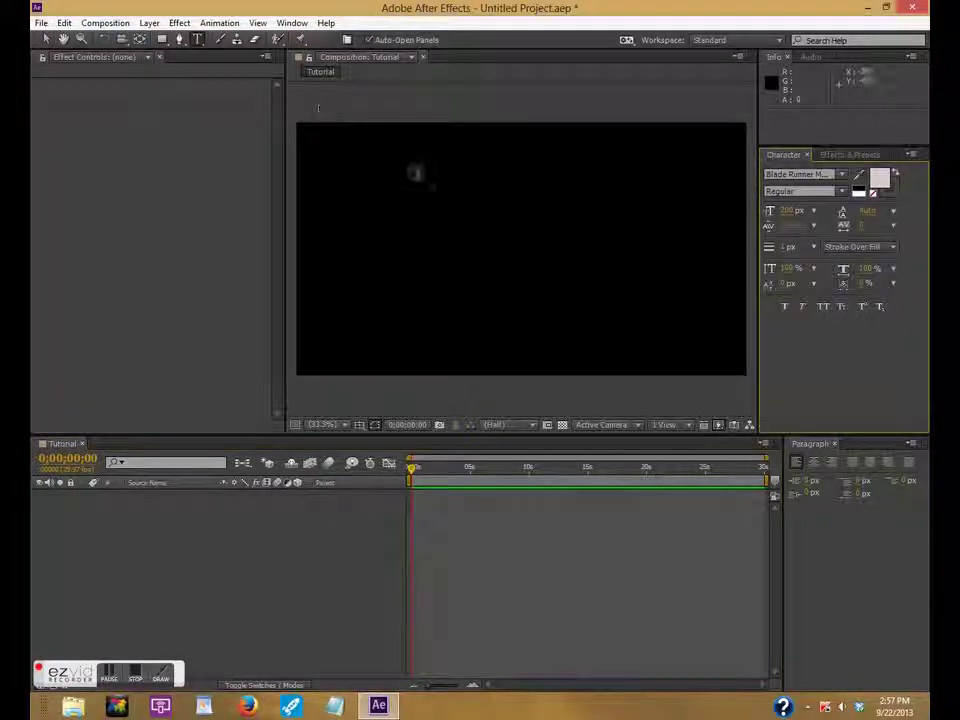
left_click_drag(380, 165, 670, 289)
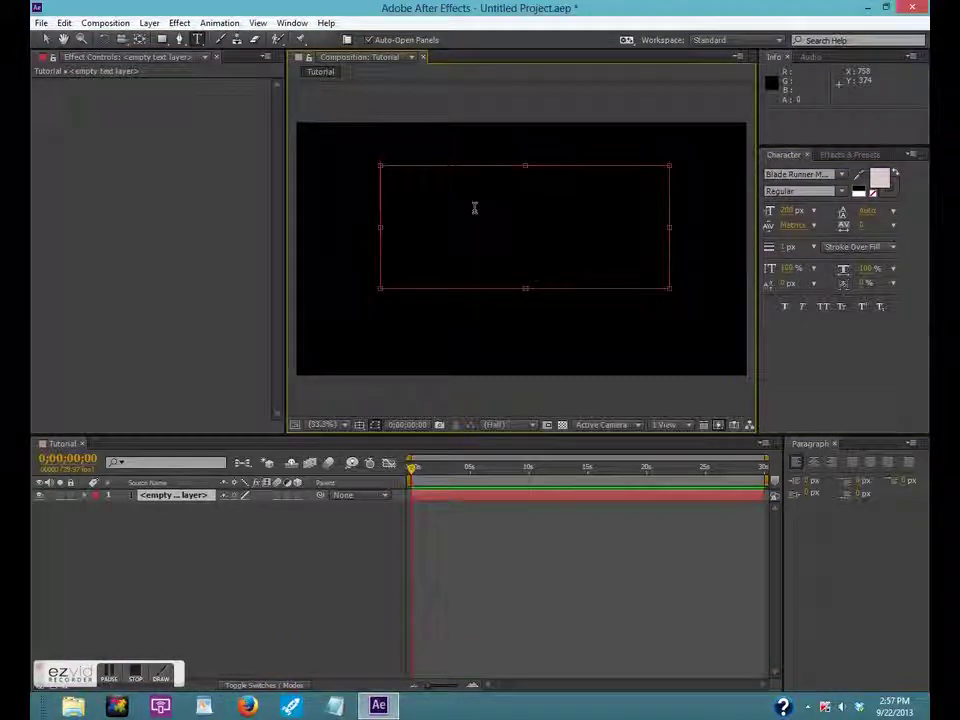
type("EG MR M")
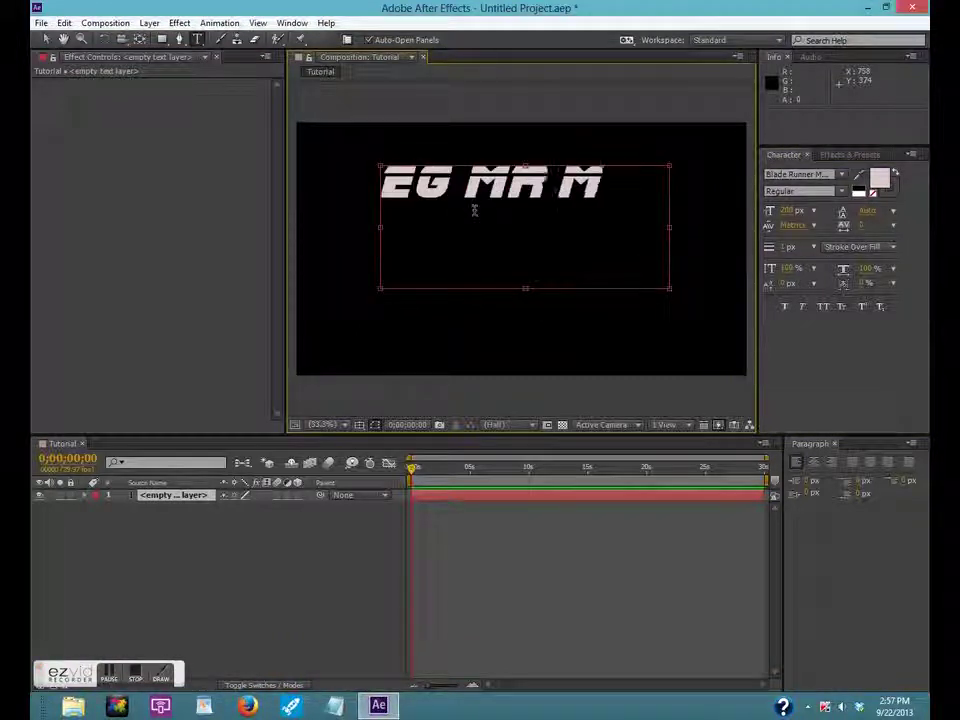
type("AGIK")
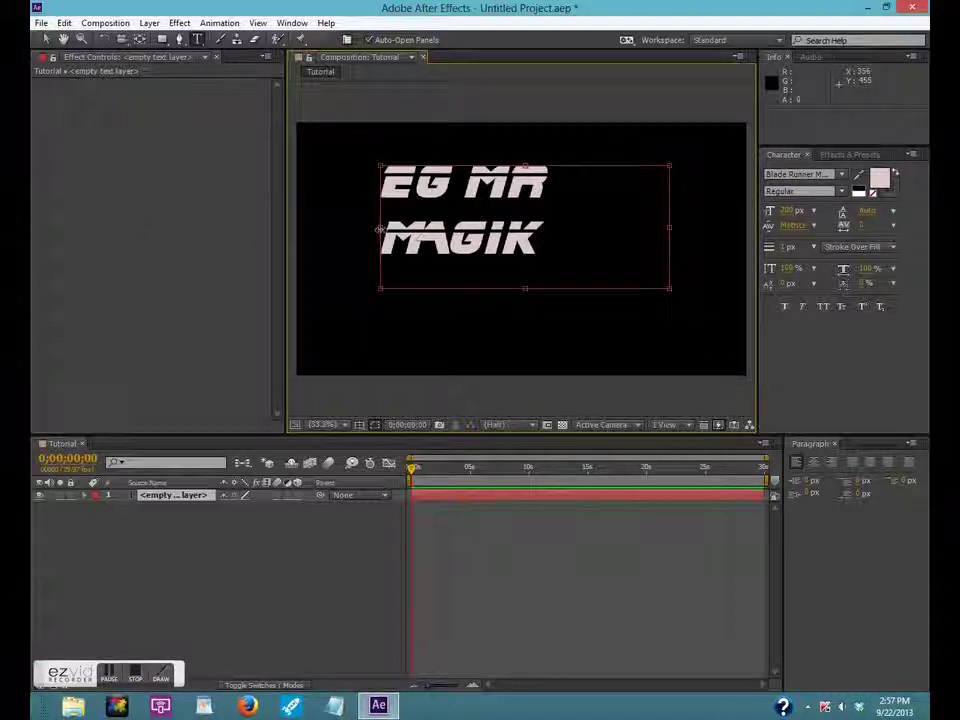
left_click_drag(379, 229, 330, 229)
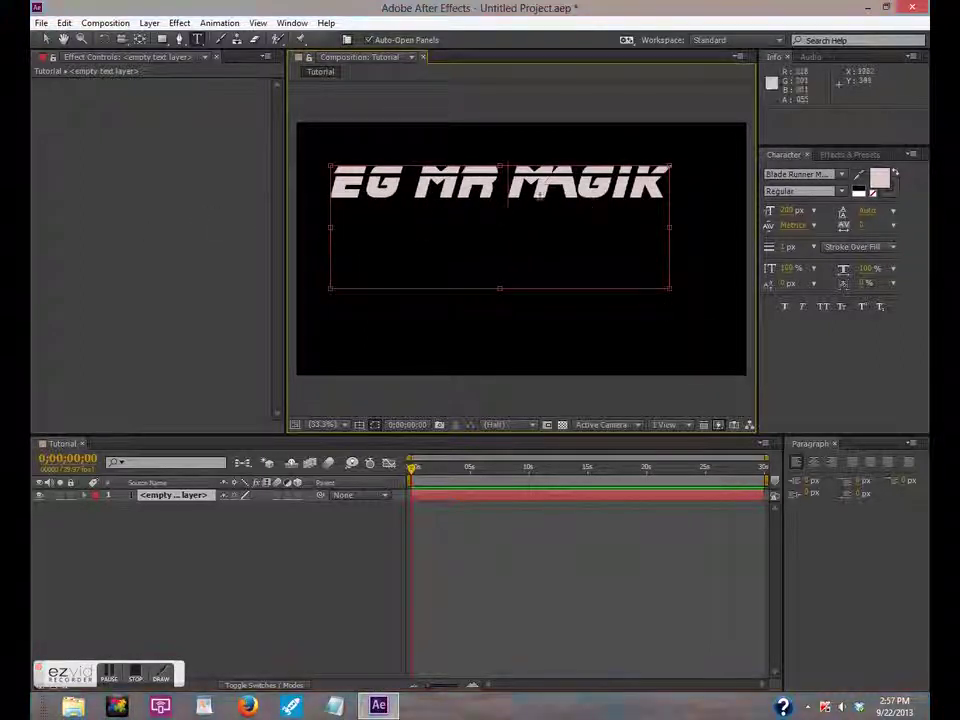
left_click(44, 40)
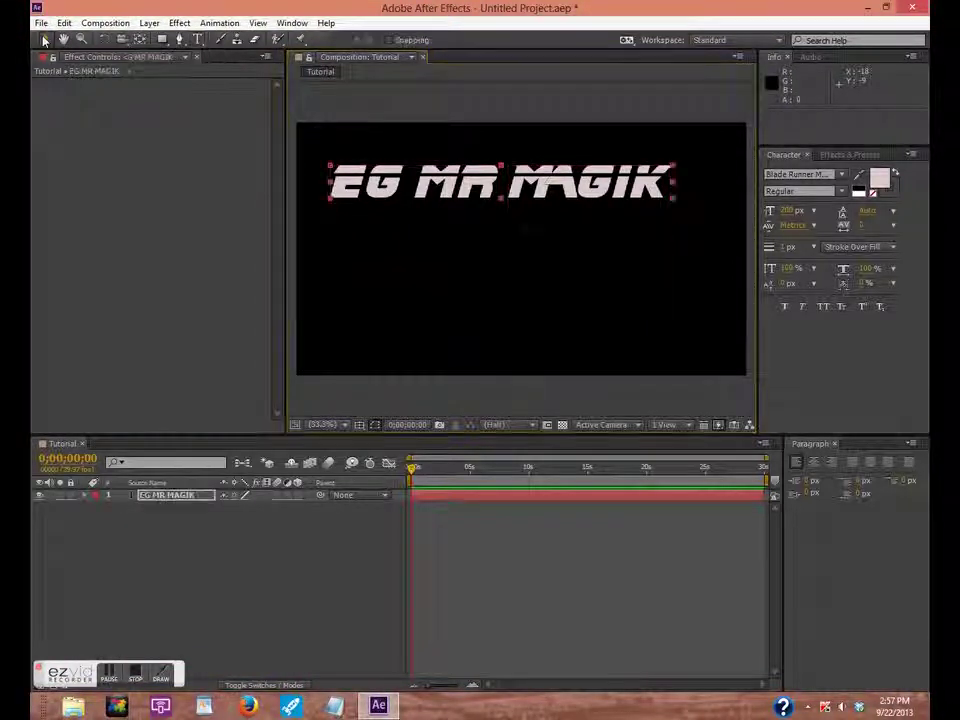
Drag the EG MR MAGIK title slightly lower in the composition.
left_click_drag(519, 173, 537, 201)
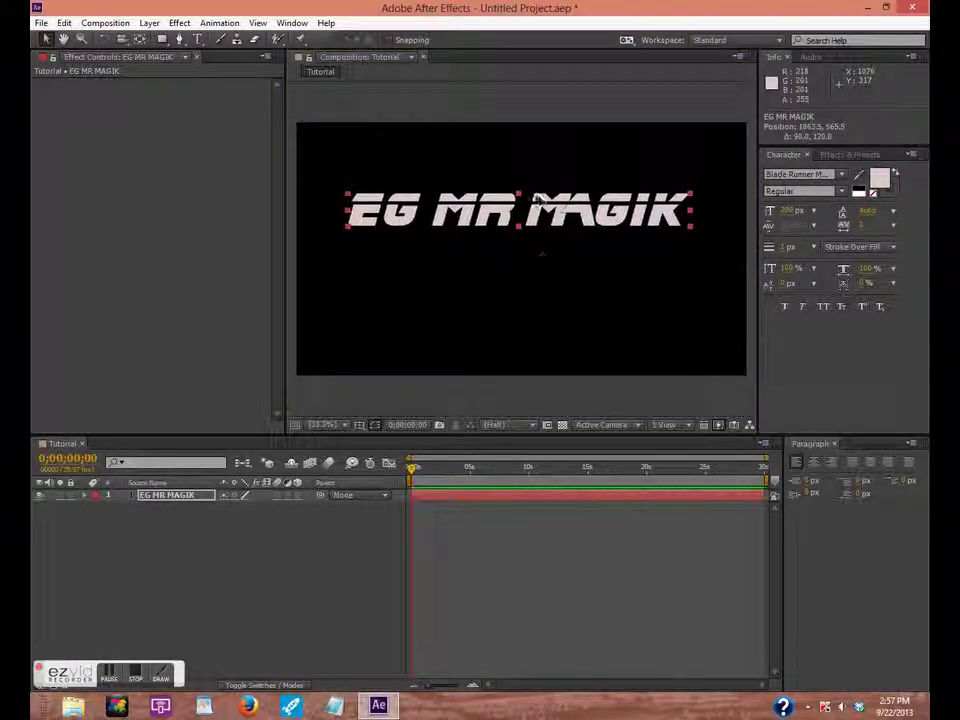
mouse_move(537, 201)
left_mouse_down()
mouse_move(564, 212)
mouse_move(553, 196)
left_mouse_up()
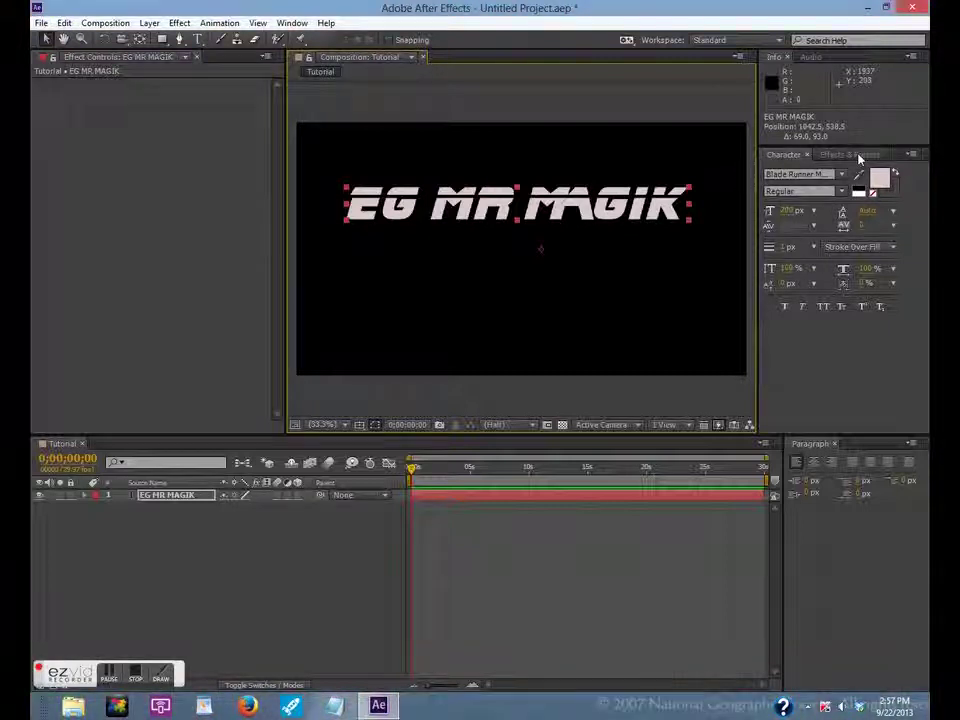
left_click(855, 155)
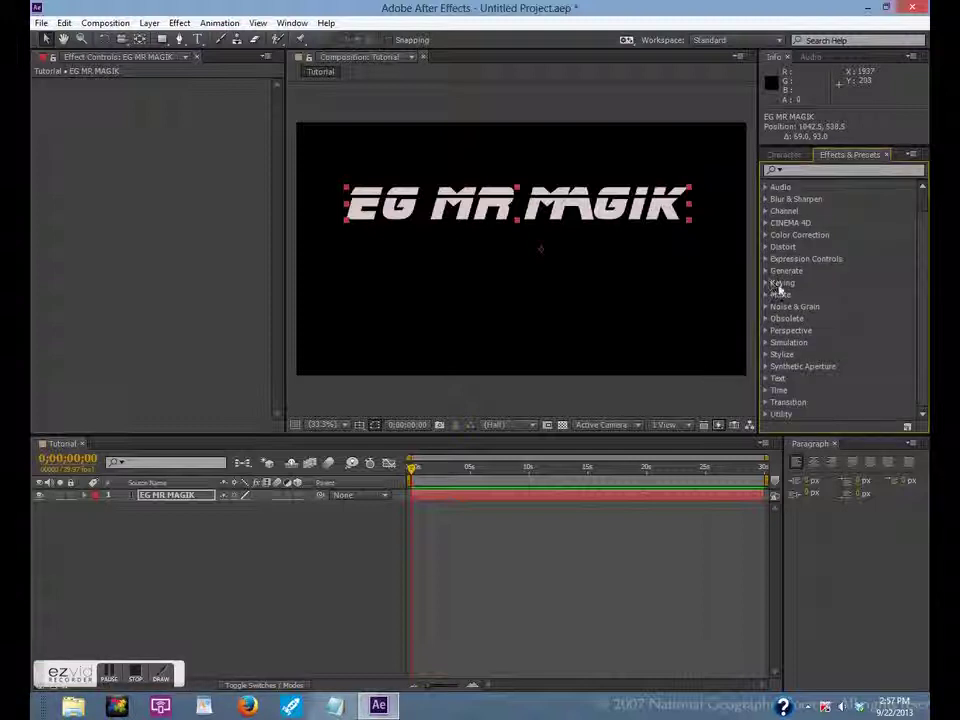
Expand the Generate effects category and apply Lens Flare to the EG MR MAGIK layer.
scroll(772, 345, "down", 1)
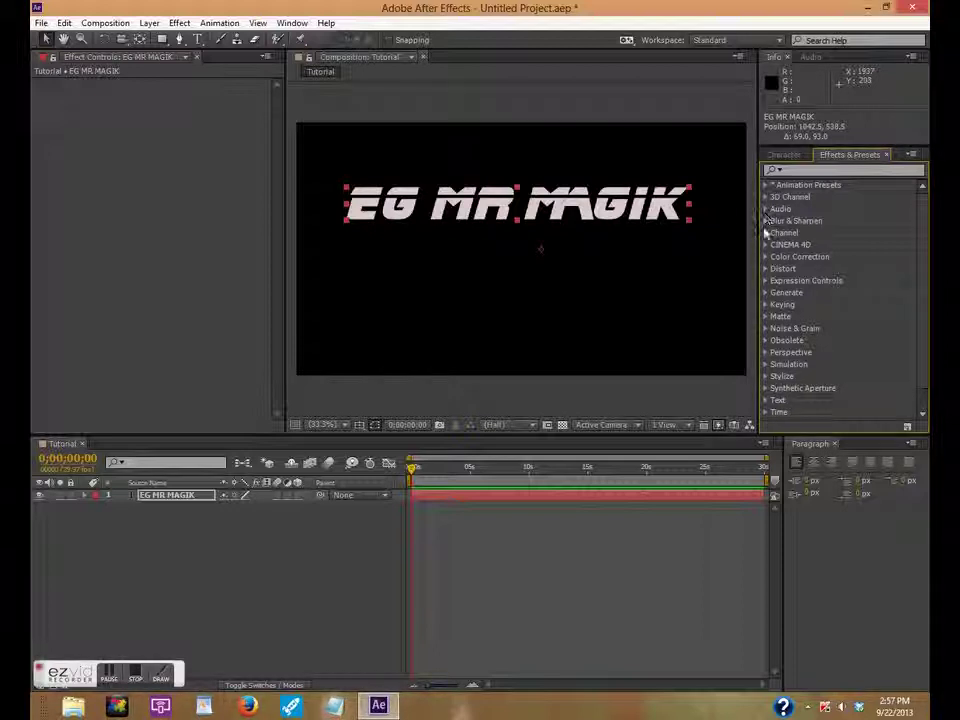
left_click(766, 280)
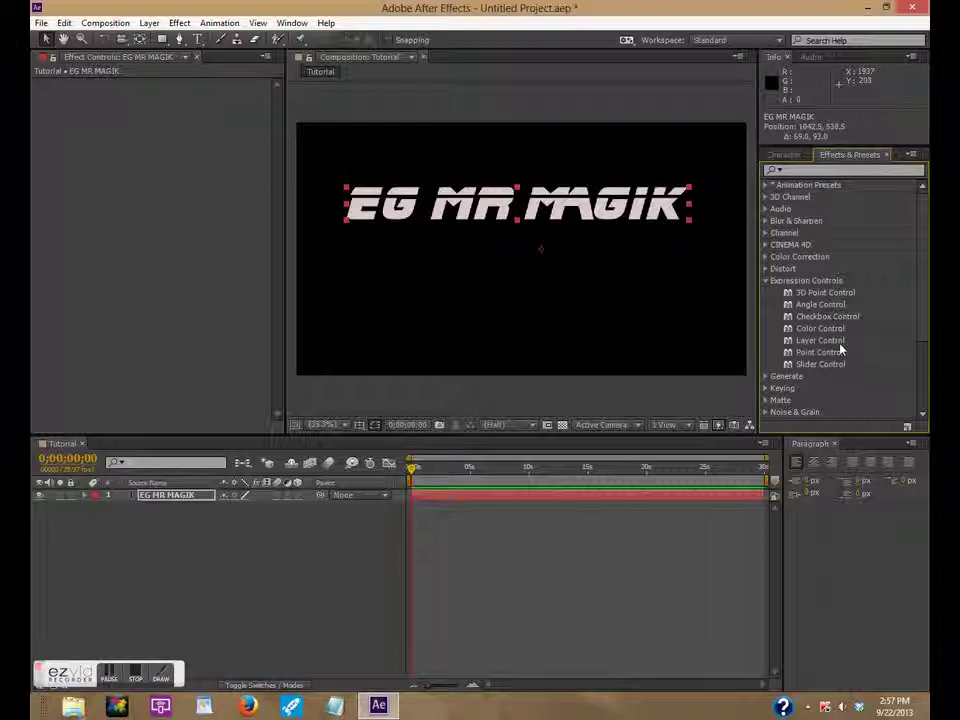
left_click(766, 281)
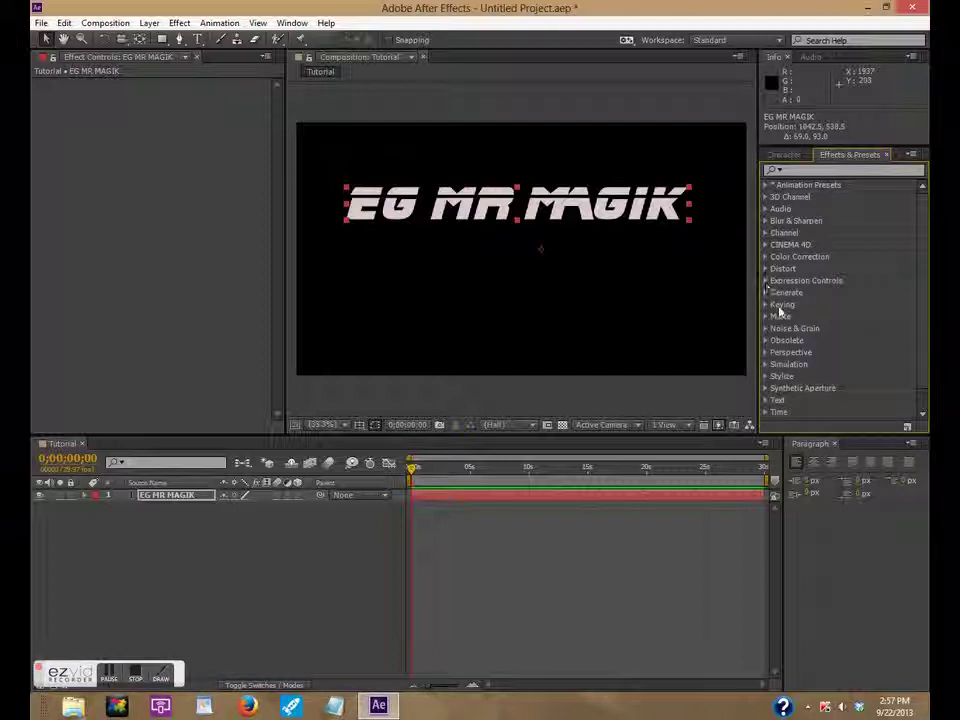
left_click(766, 293)
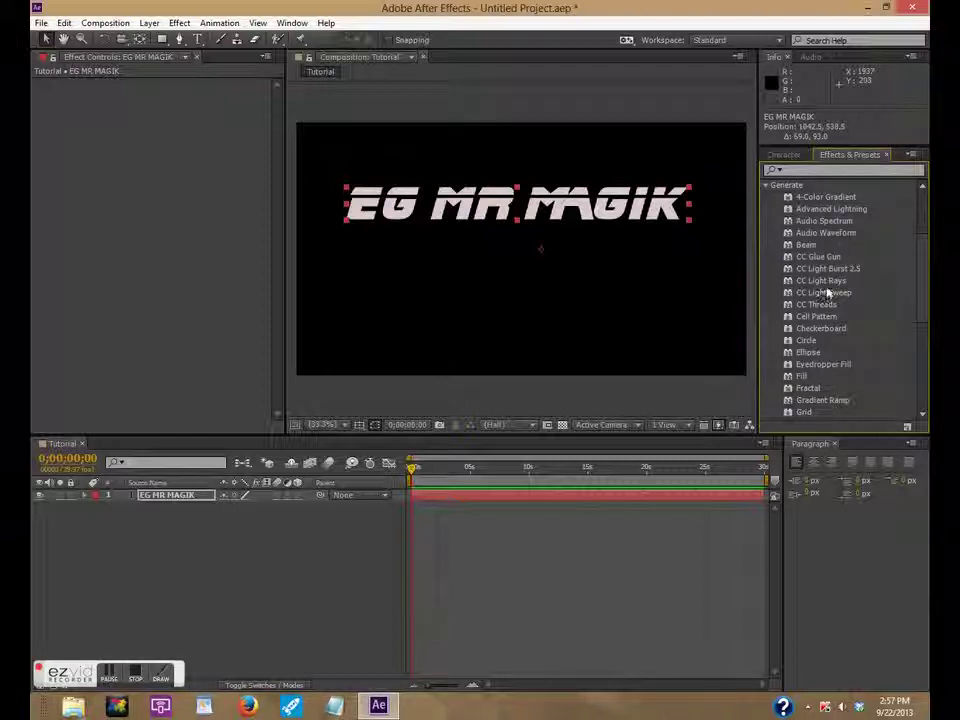
scroll(828, 313, "down", 1)
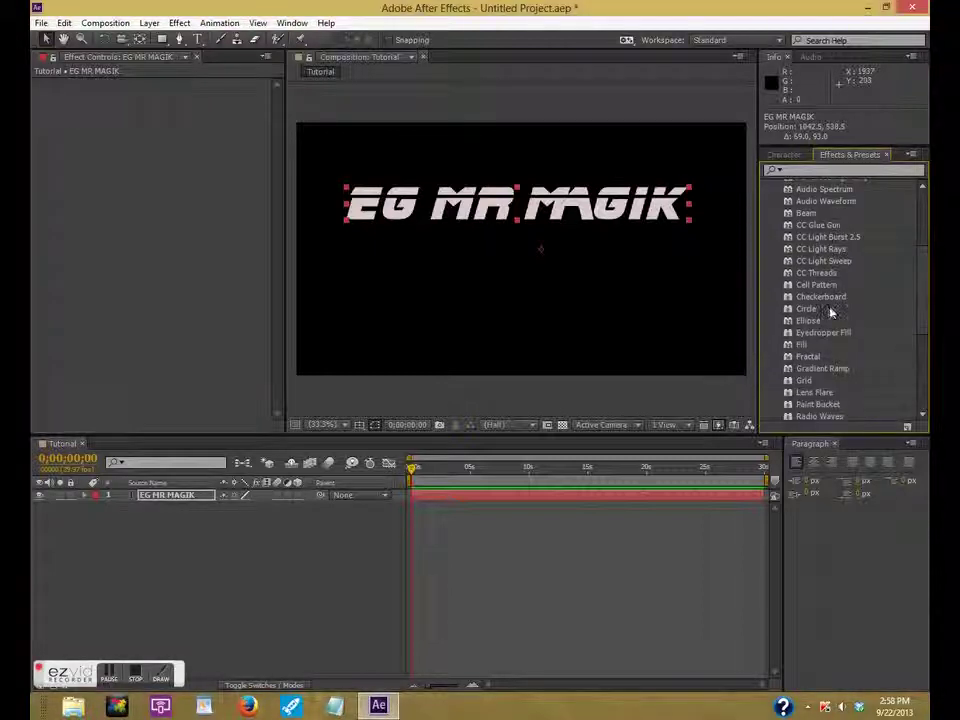
scroll(830, 313, "down", 1)
scroll(831, 314, "down", 1)
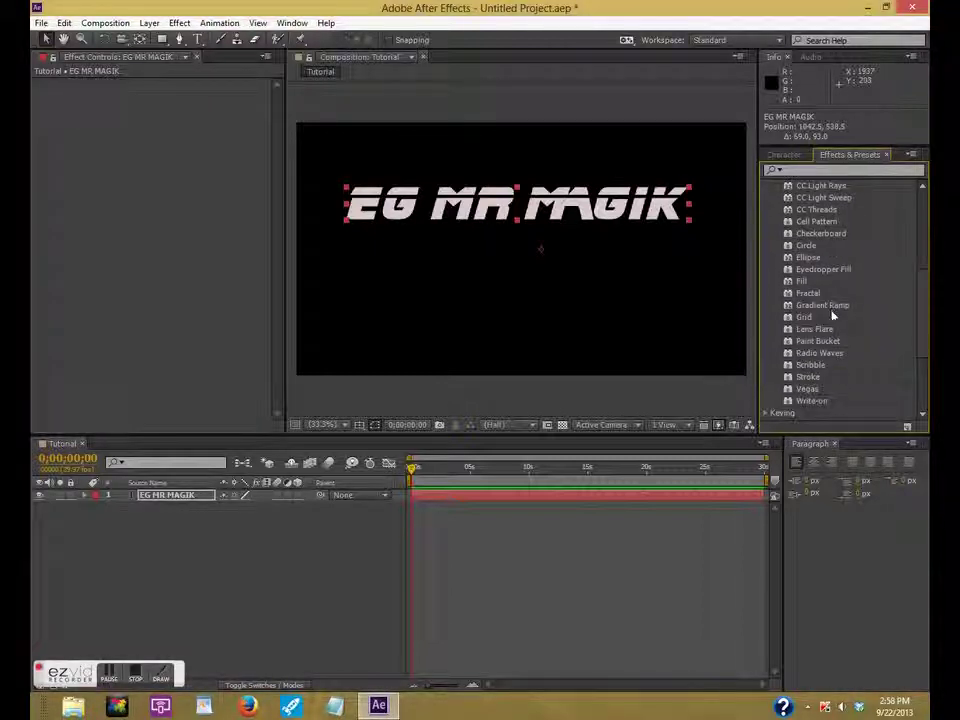
double_click(815, 329)
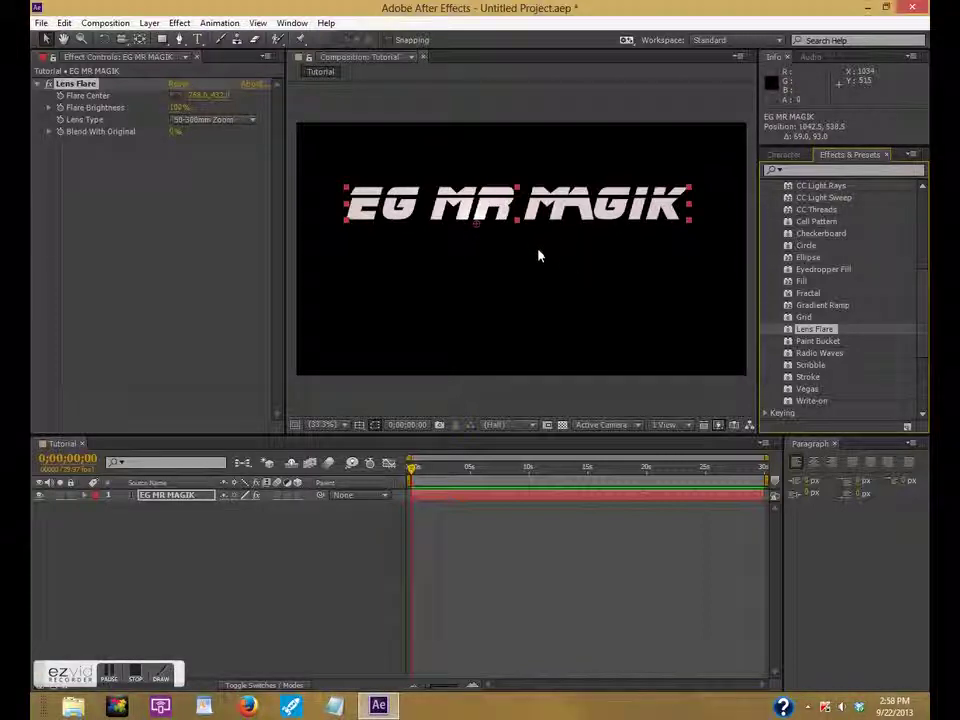
Reposition the flare centre and title, scrubbing forward to preview the flare.
mouse_move(478, 225)
left_mouse_down()
mouse_move(484, 237)
mouse_move(520, 197)
mouse_move(520, 248)
left_mouse_up()
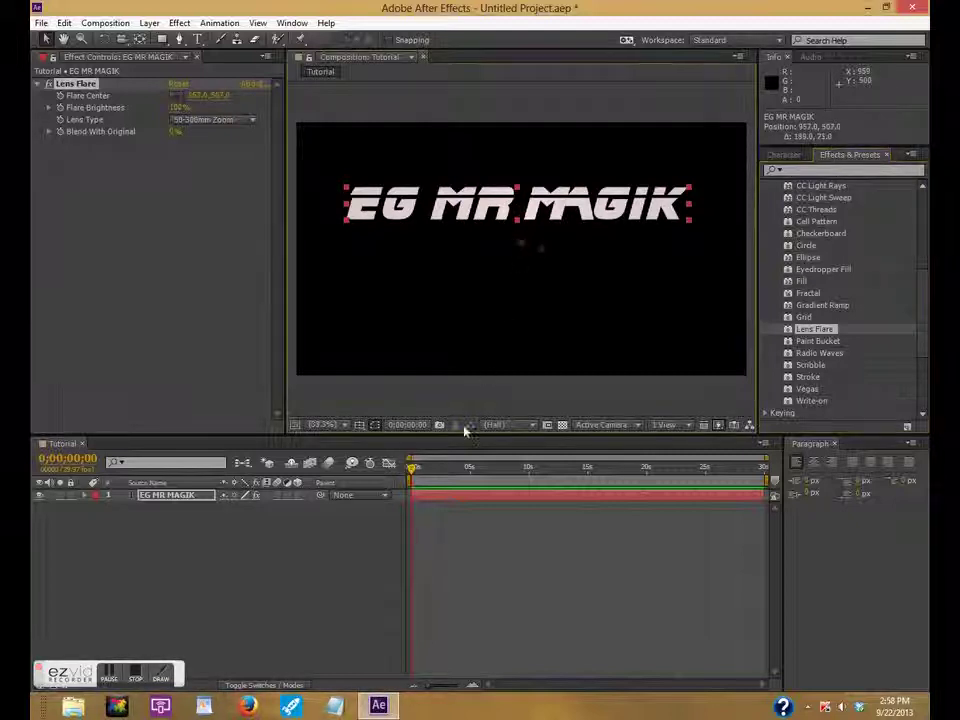
mouse_move(415, 474)
left_mouse_down()
mouse_move(506, 470)
mouse_move(567, 486)
mouse_move(697, 482)
mouse_move(413, 485)
left_mouse_up()
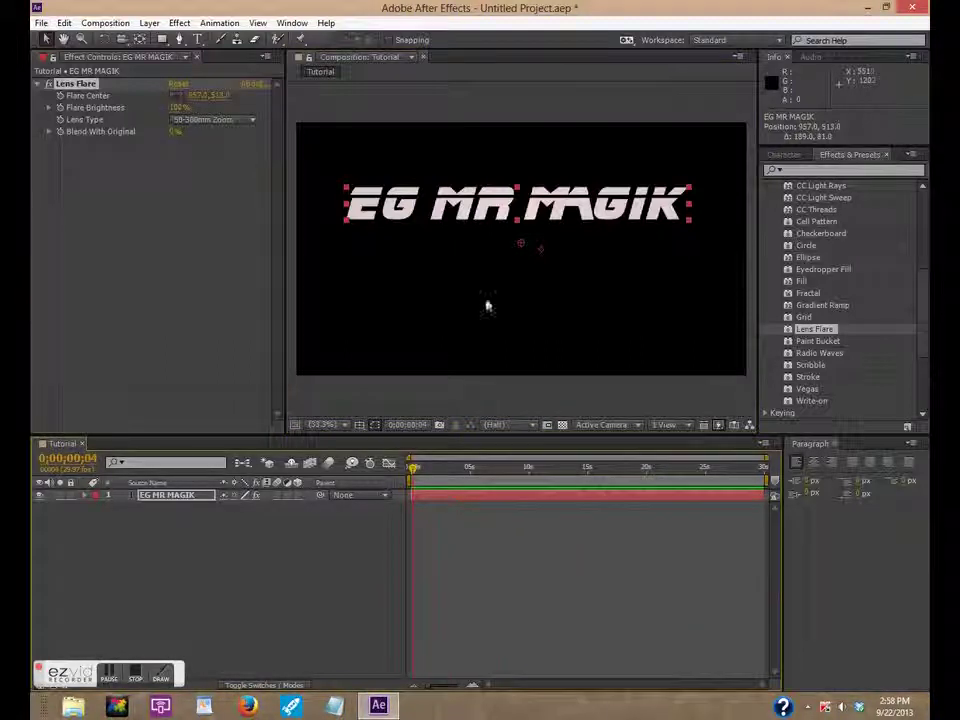
mouse_move(530, 258)
left_mouse_down()
mouse_move(568, 229)
mouse_move(546, 252)
left_mouse_up()
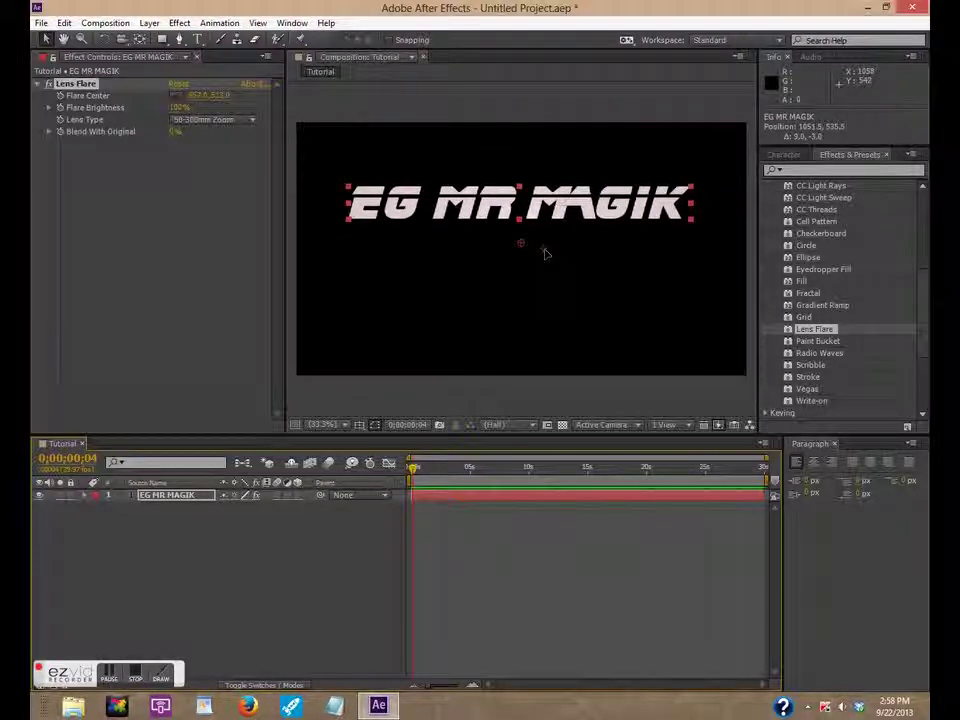
Set Lens Flare Blend With Original to 100% and reopen the title text for editing.
left_click(78, 94)
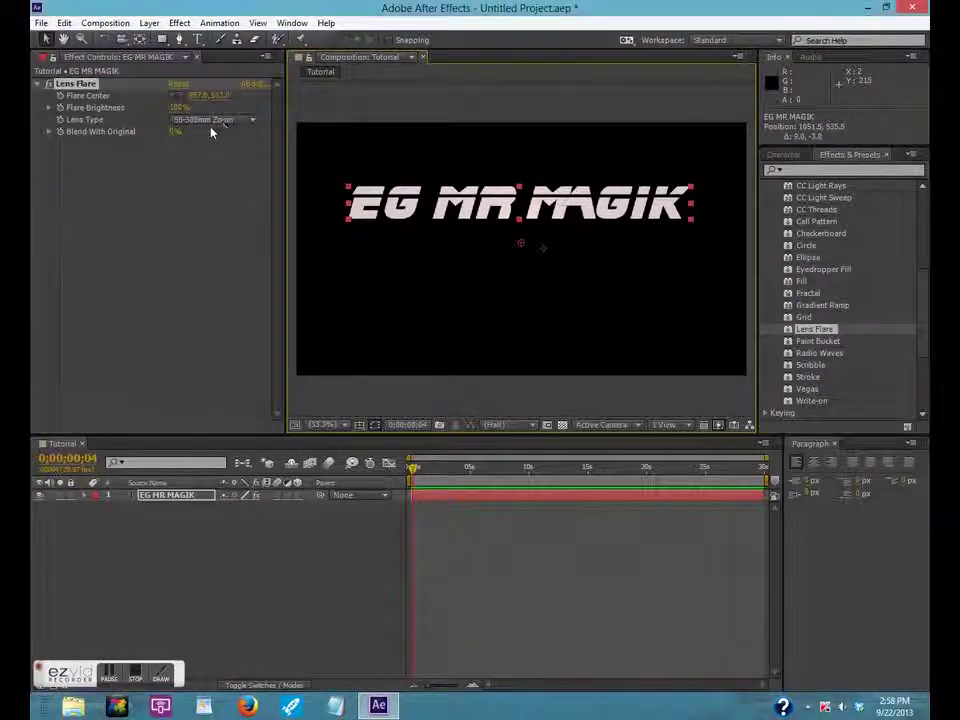
left_click(48, 131)
left_click_drag(72, 152, 164, 153)
left_click_drag(253, 160, 267, 157)
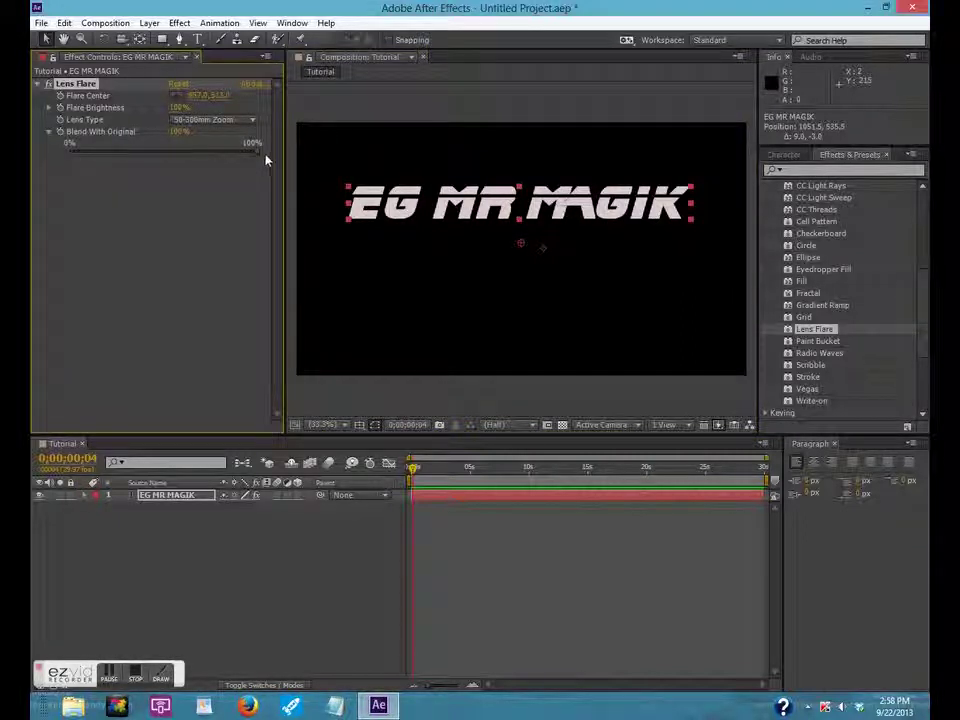
left_click(686, 208)
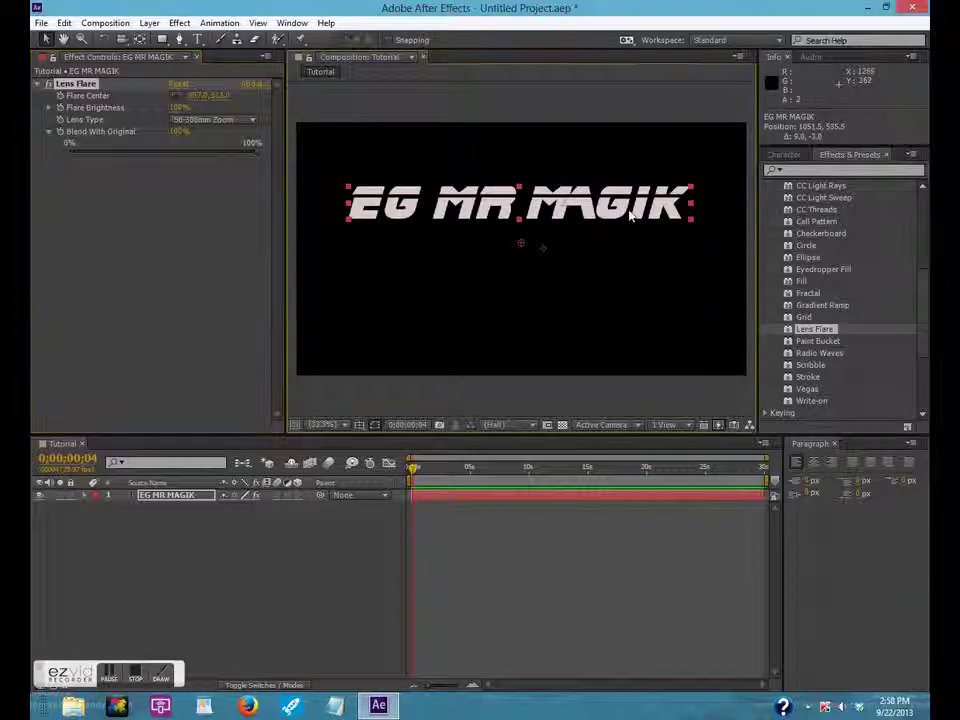
double_click(686, 208)
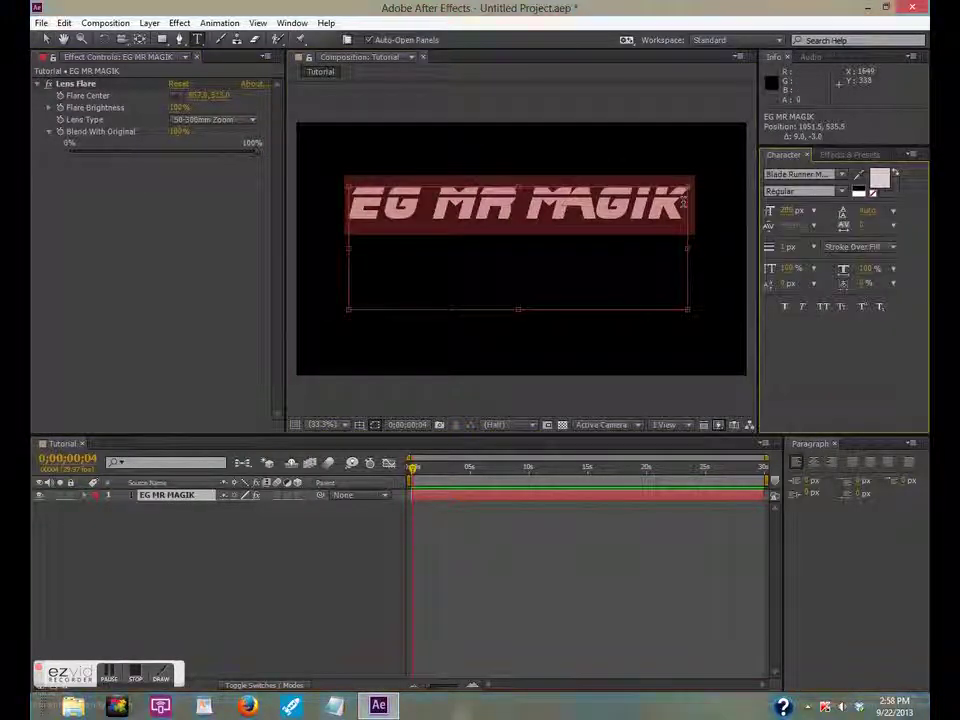
Recolour the EG MR MAGIK text near-black (100F0F) and lower Blend With Original to about half.
left_click(876, 178)
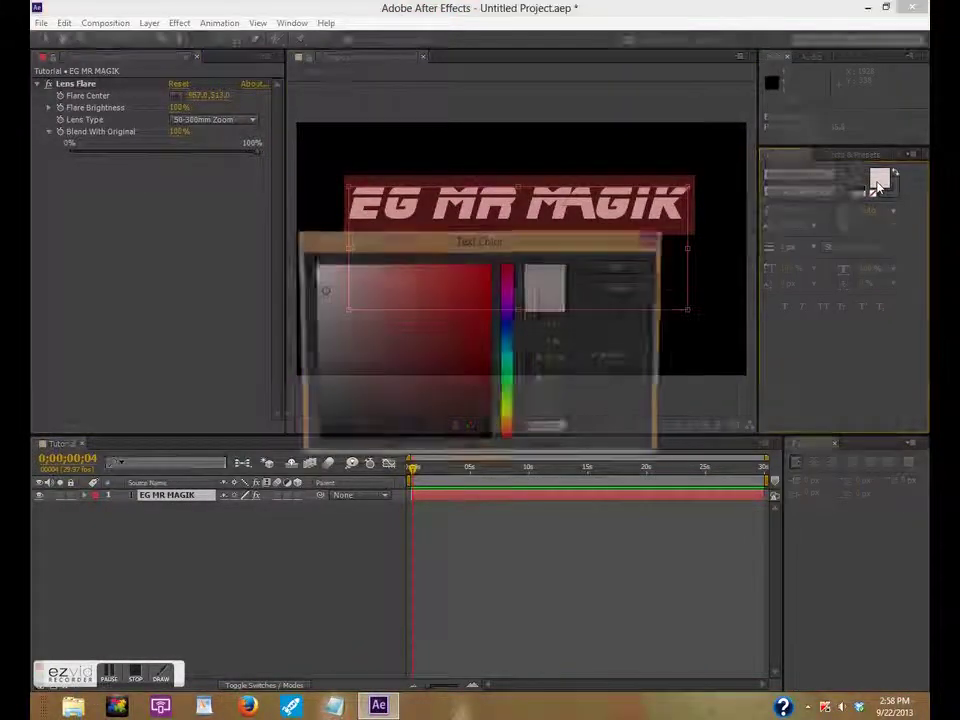
left_click(322, 432)
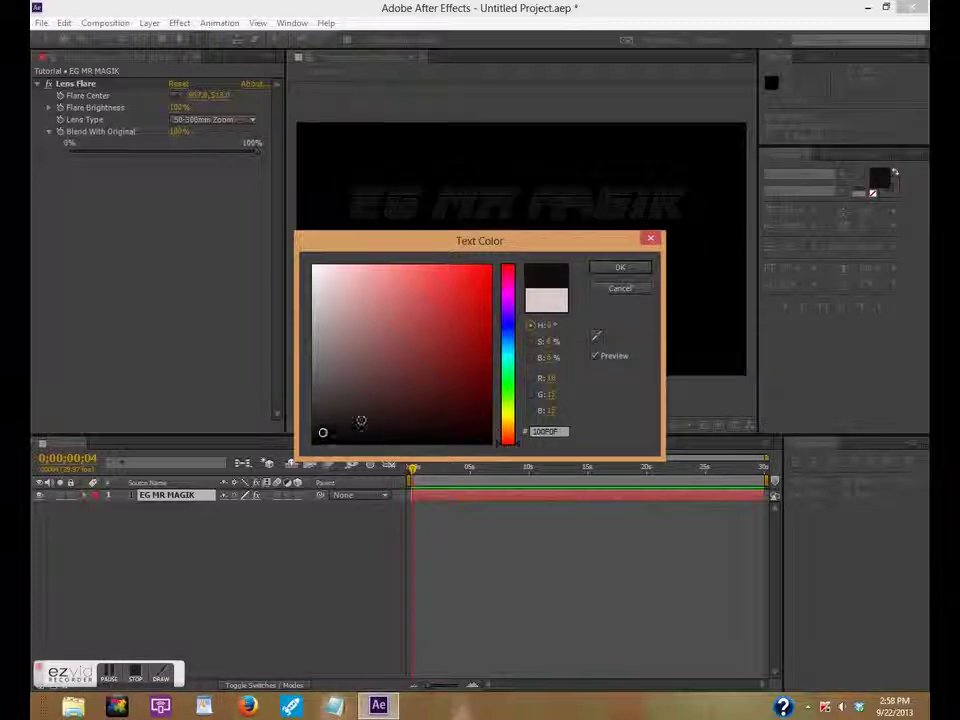
left_click(622, 268)
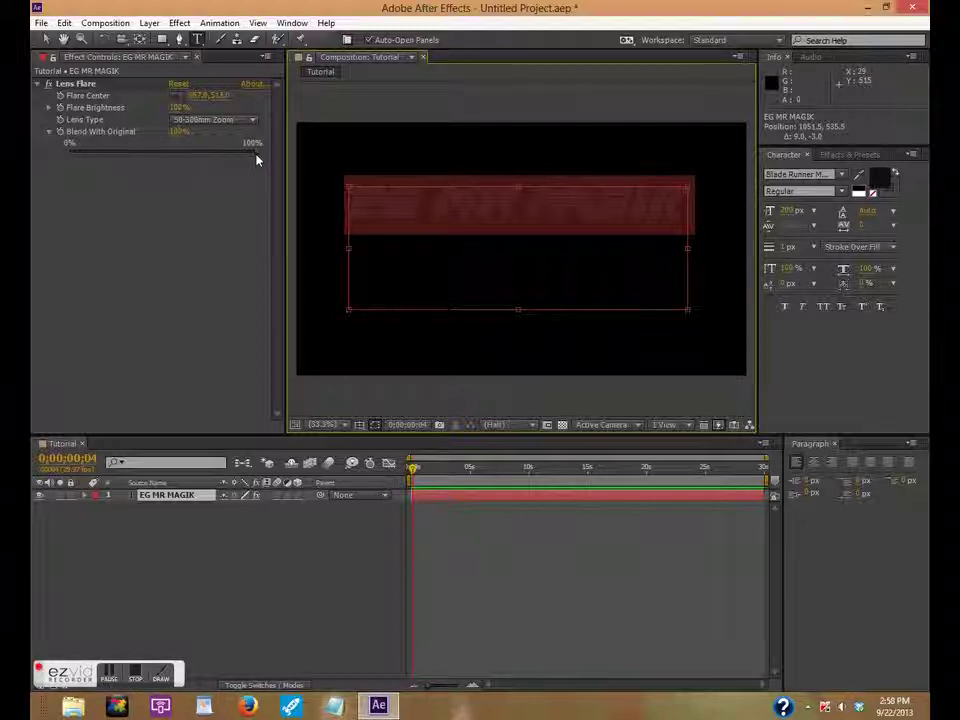
left_click_drag(260, 162, 118, 179)
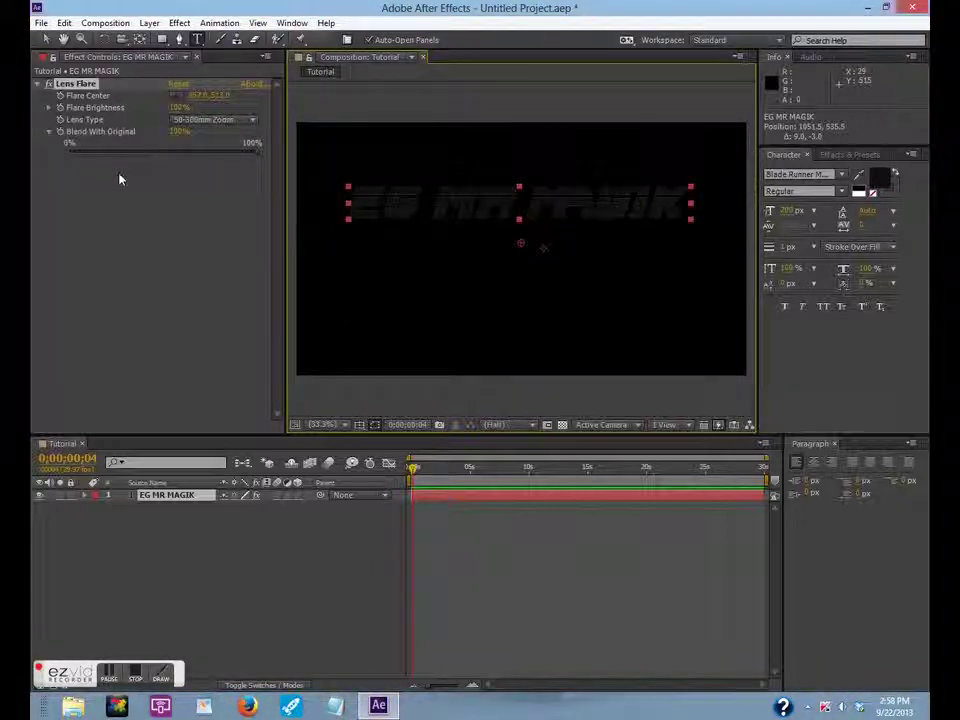
Drop Blend With Original to about 10% and raise Flare Brightness to 122%.
mouse_move(181, 172)
left_mouse_down()
mouse_move(133, 152)
mouse_move(77, 154)
left_mouse_up()
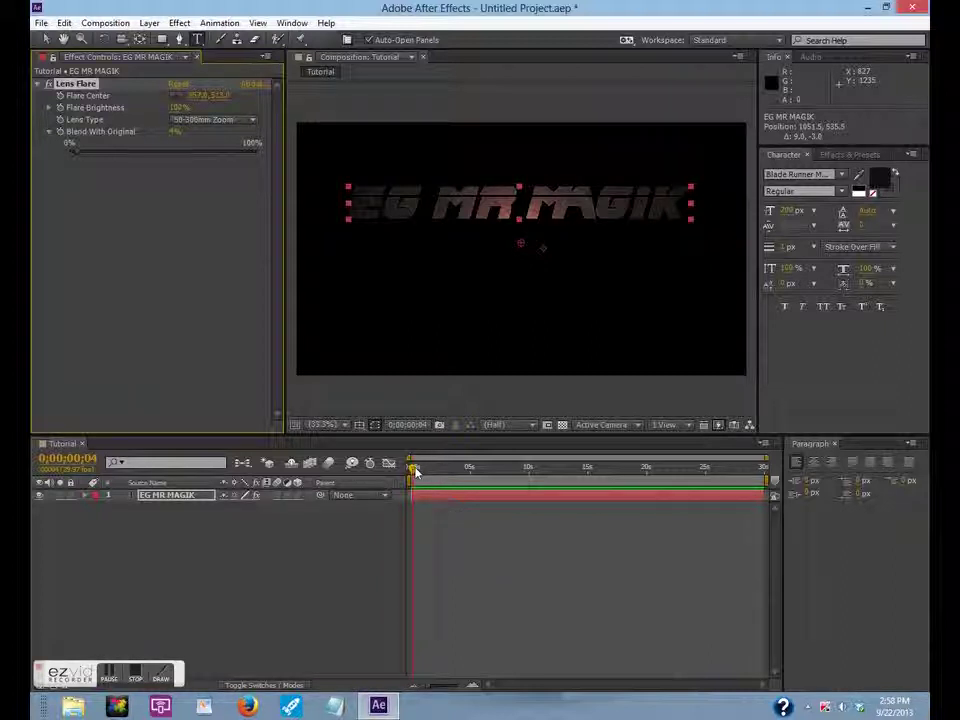
mouse_move(417, 472)
left_mouse_down()
mouse_move(620, 474)
mouse_move(440, 484)
mouse_move(439, 468)
left_mouse_up()
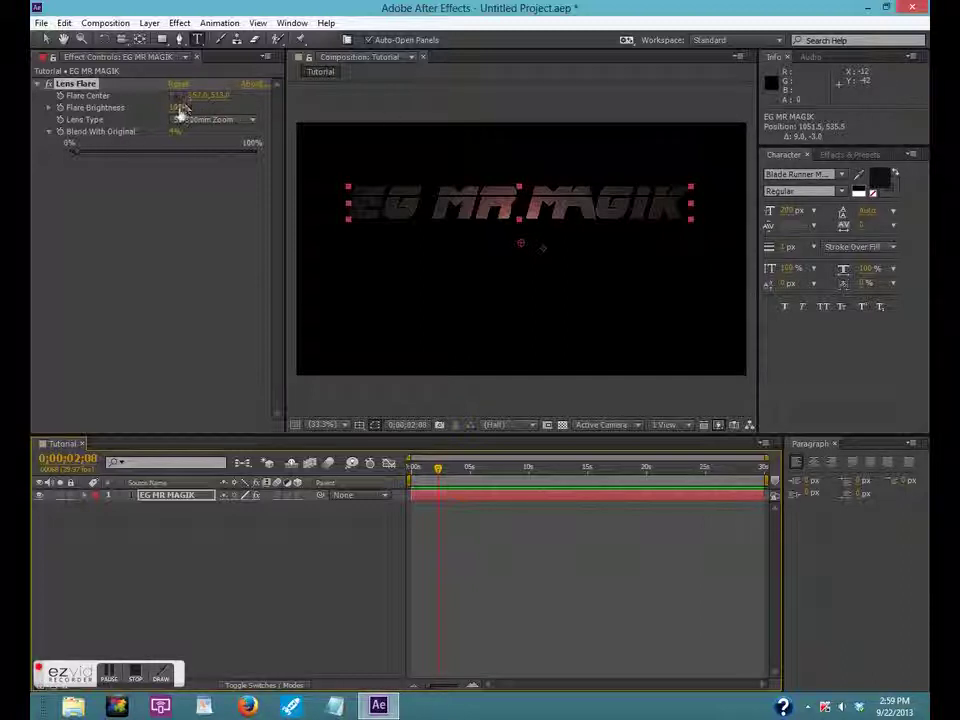
mouse_move(181, 110)
left_mouse_down()
mouse_move(211, 110)
mouse_move(199, 113)
left_mouse_up()
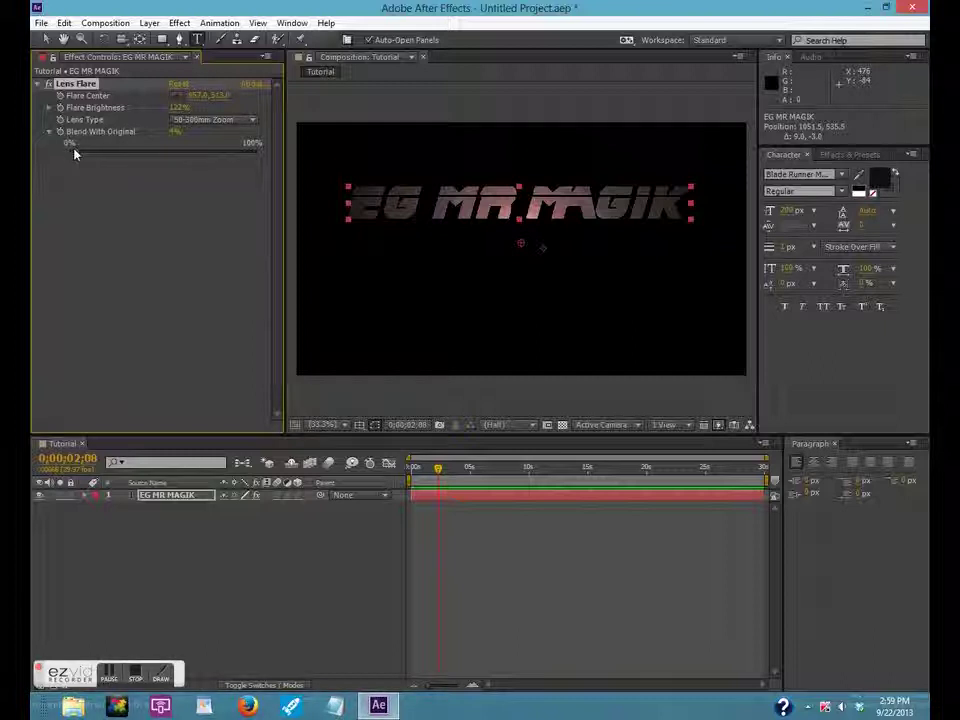
mouse_move(74, 153)
left_mouse_down()
mouse_move(242, 163)
mouse_move(90, 158)
left_mouse_up()
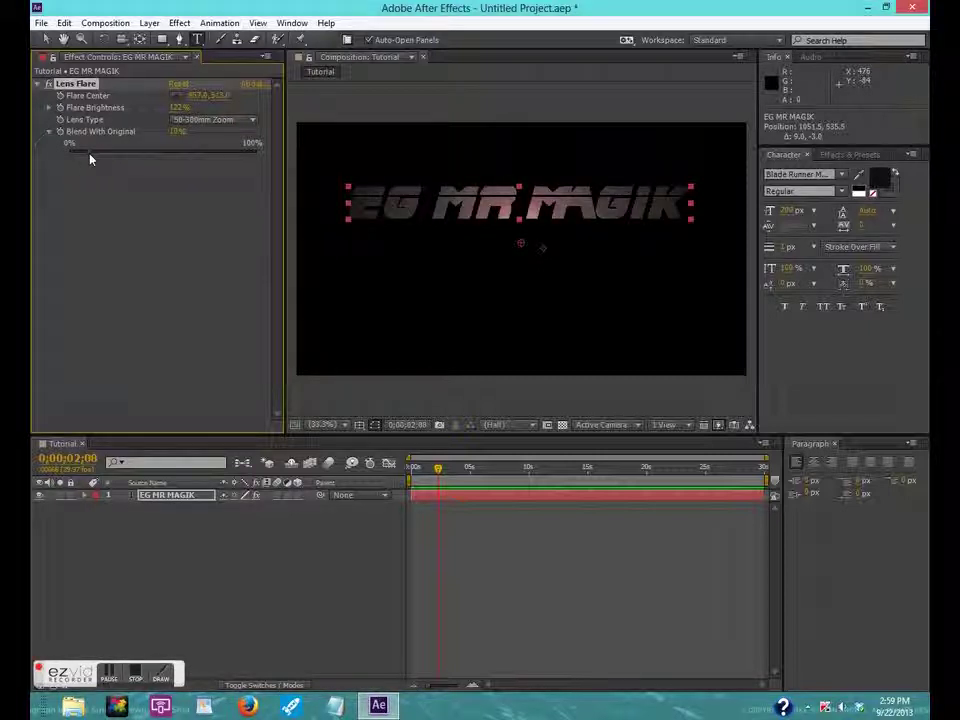
left_click(230, 119)
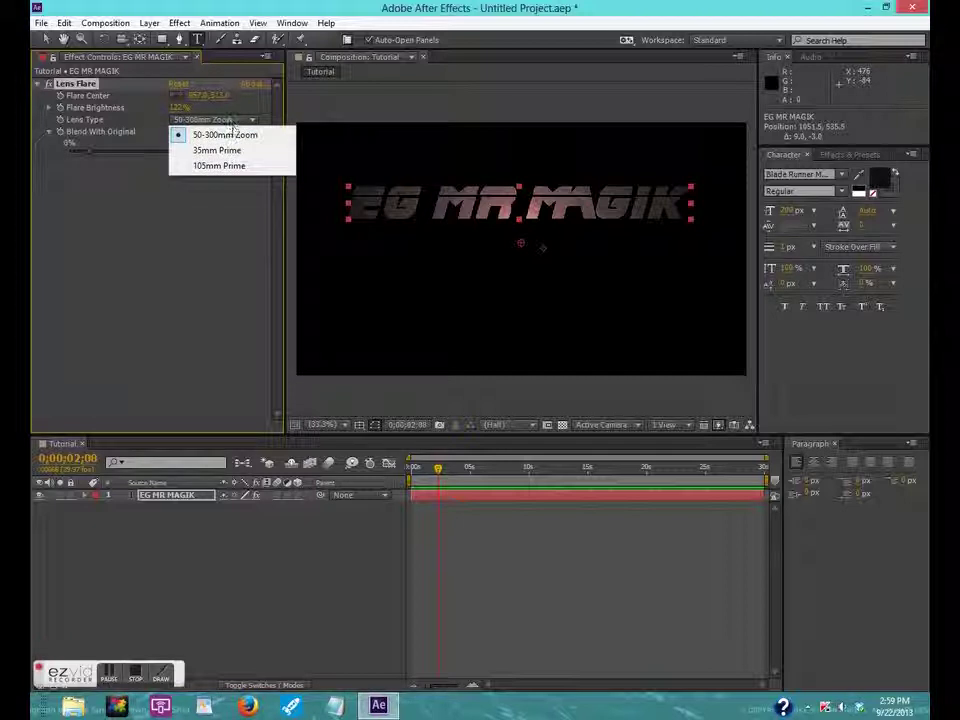
left_click(225, 150)
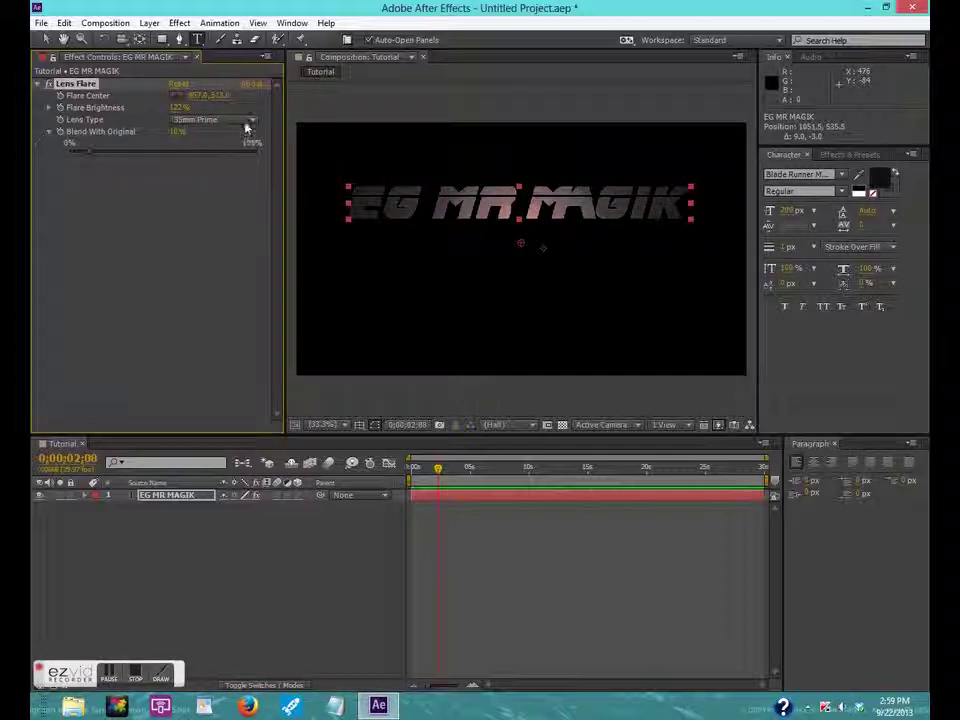
left_click(246, 122)
left_click(236, 164)
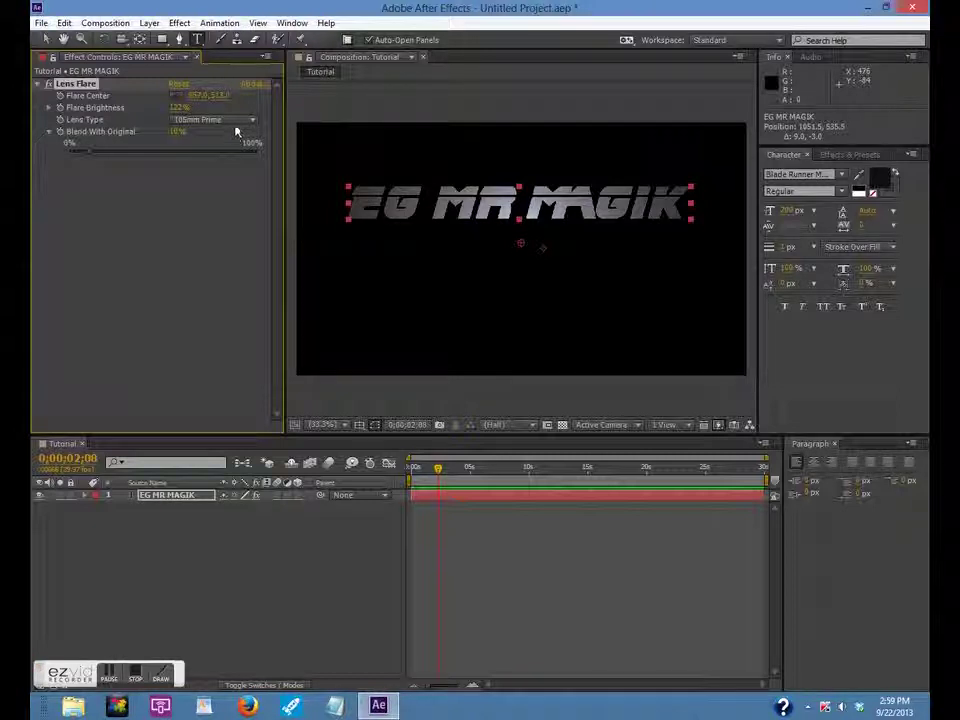
left_click(236, 121)
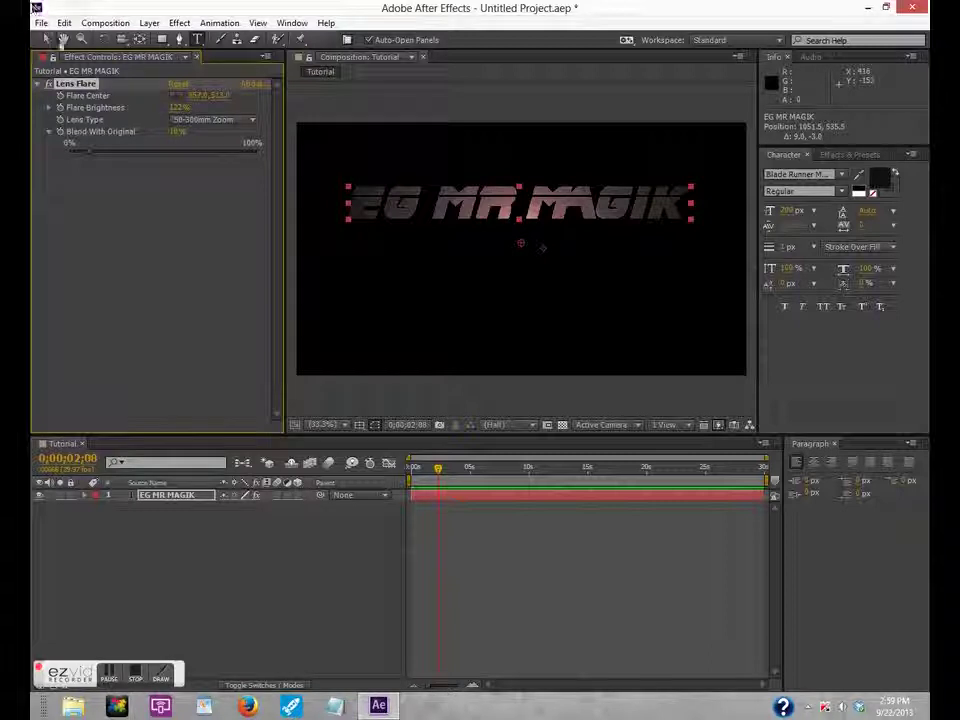
left_click(45, 39)
mouse_move(592, 207)
left_mouse_down()
mouse_move(572, 296)
mouse_move(572, 223)
left_mouse_up()
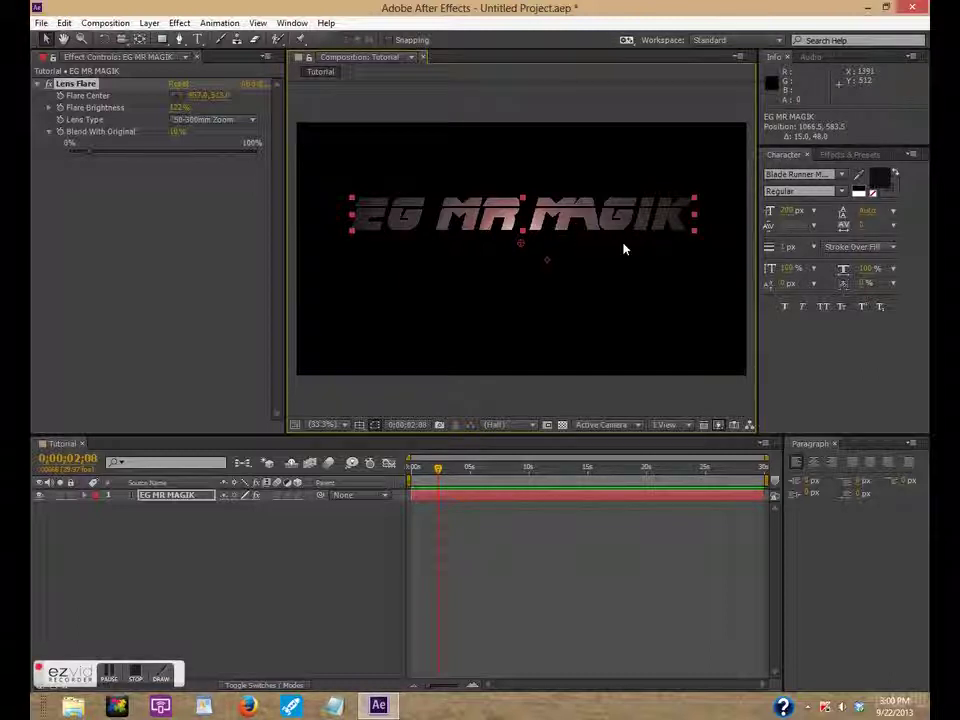
Scroll through the Effects & Presets list.
left_click(855, 154)
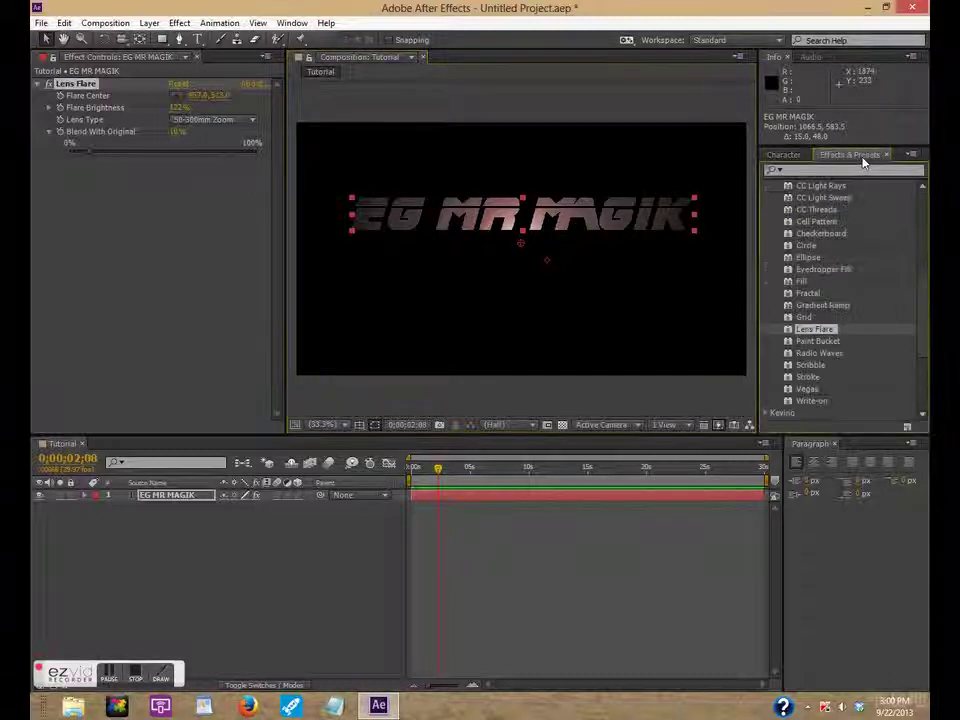
scroll(834, 346, "down", 1)
scroll(830, 350, "down", 1)
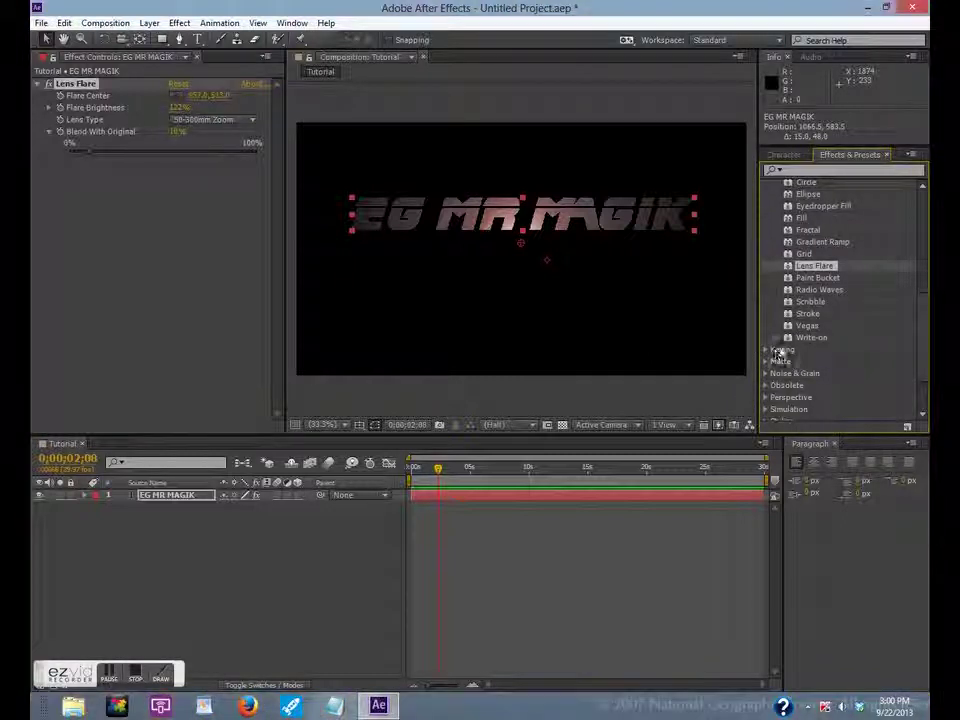
scroll(786, 352, "down", 1)
scroll(788, 352, "down", 1)
scroll(506, 246, "up", 3)
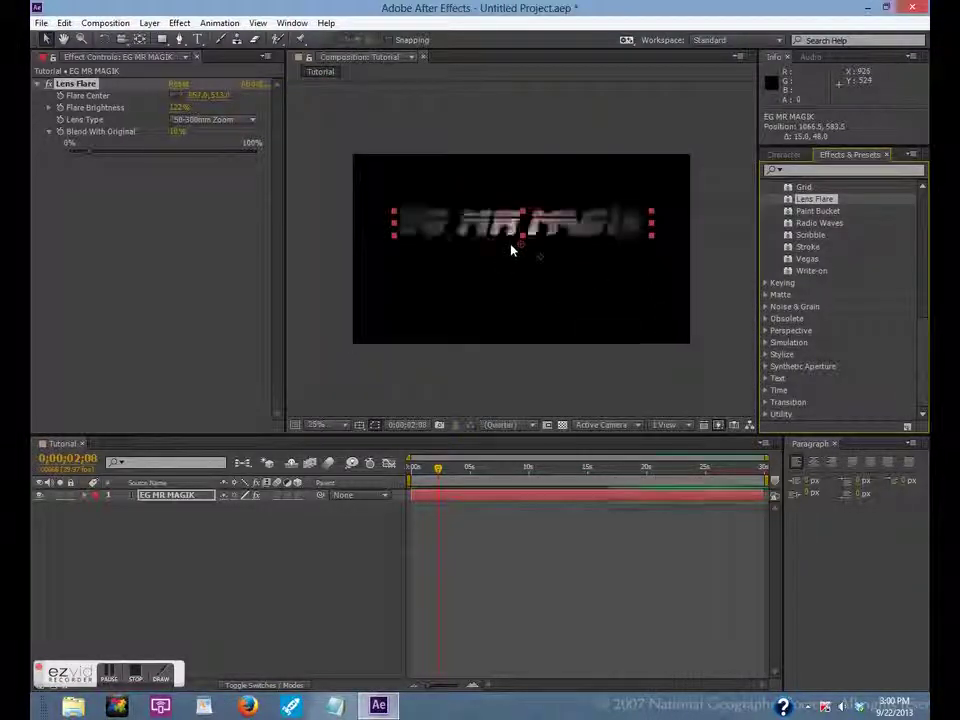
scroll(512, 250, "down", 4)
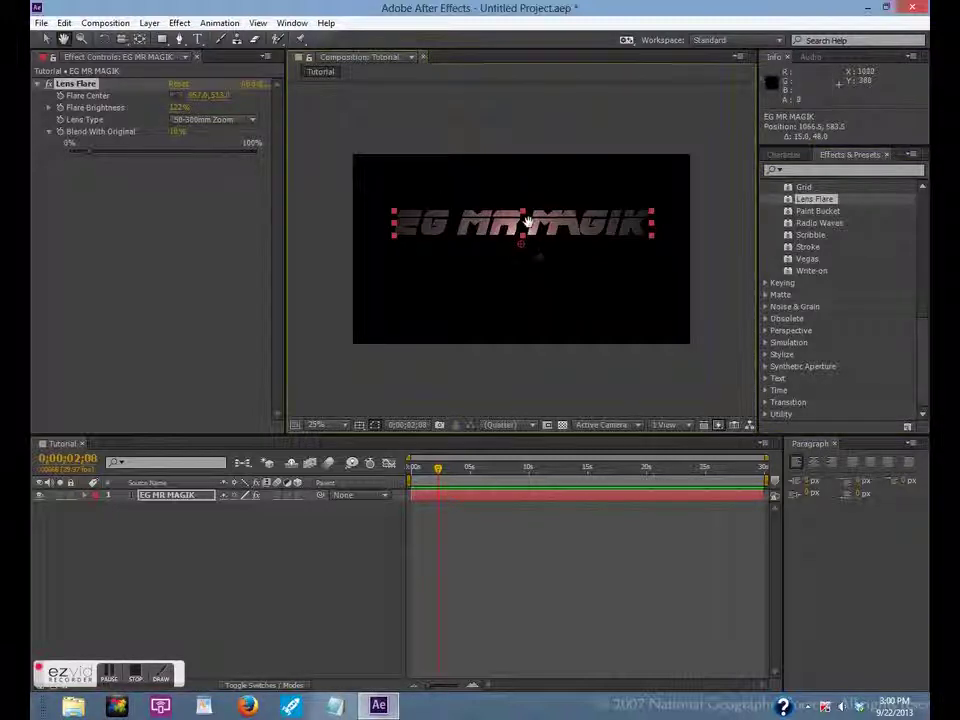
With the Selection tool active, browse the Animation menu's text-animation commands.
left_click(45, 38)
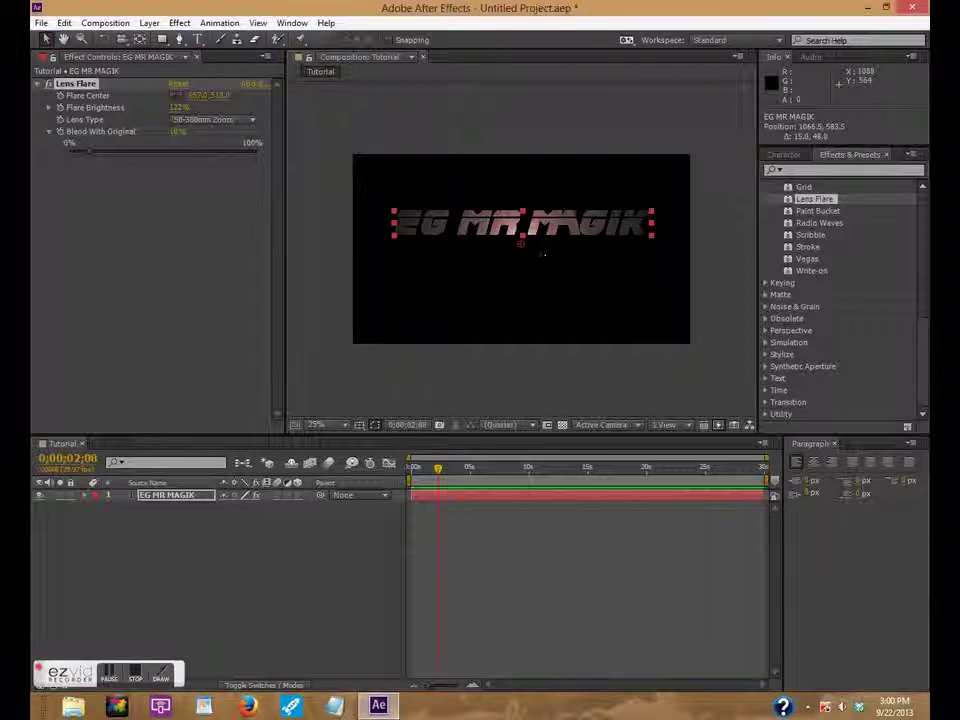
left_click(531, 226)
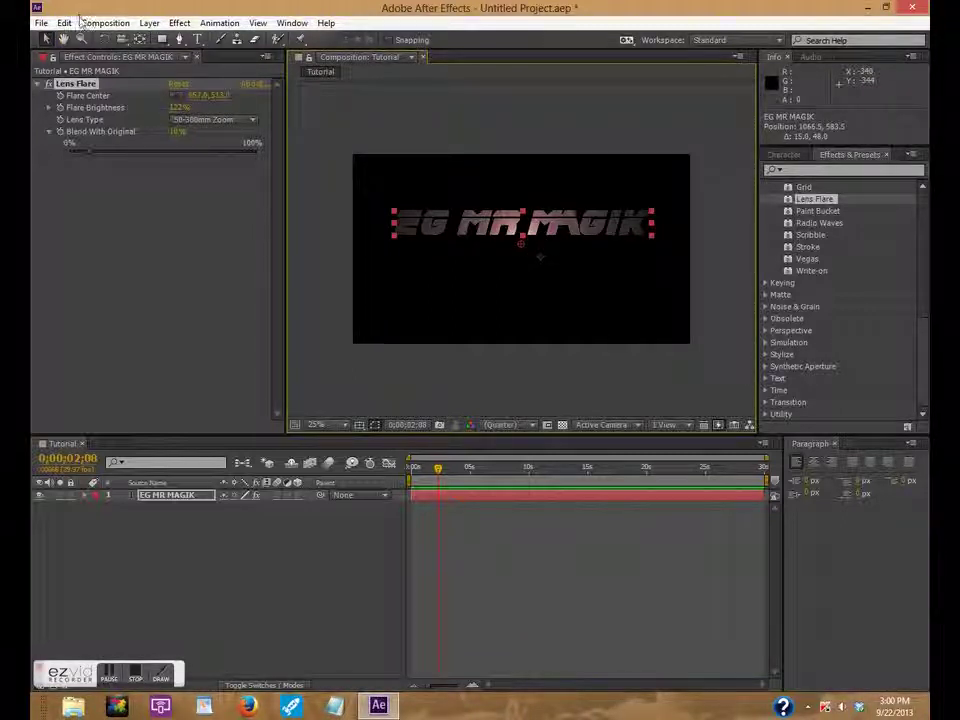
left_click(257, 22)
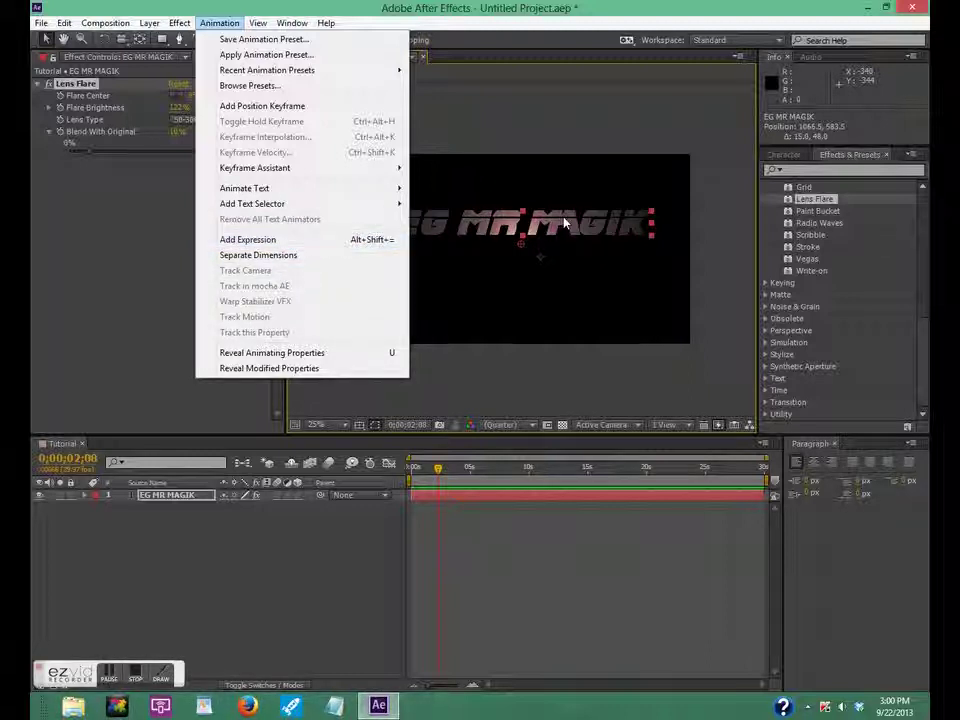
left_click(422, 162)
Reopen the title text and expand the Perspective category in Effects & Presets.
double_click(520, 225)
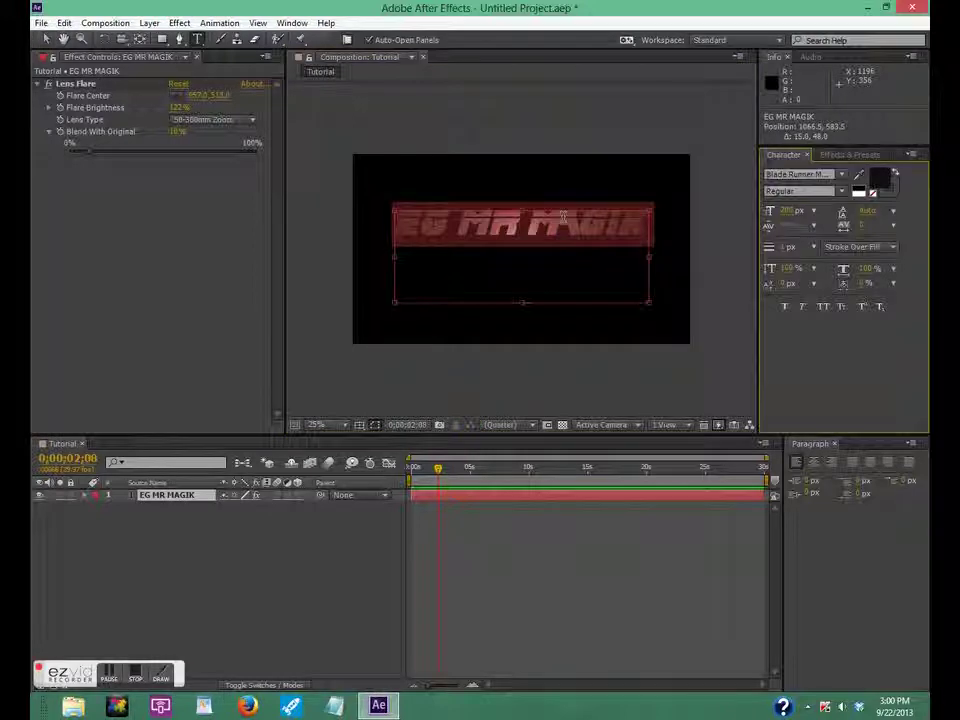
left_click(872, 157)
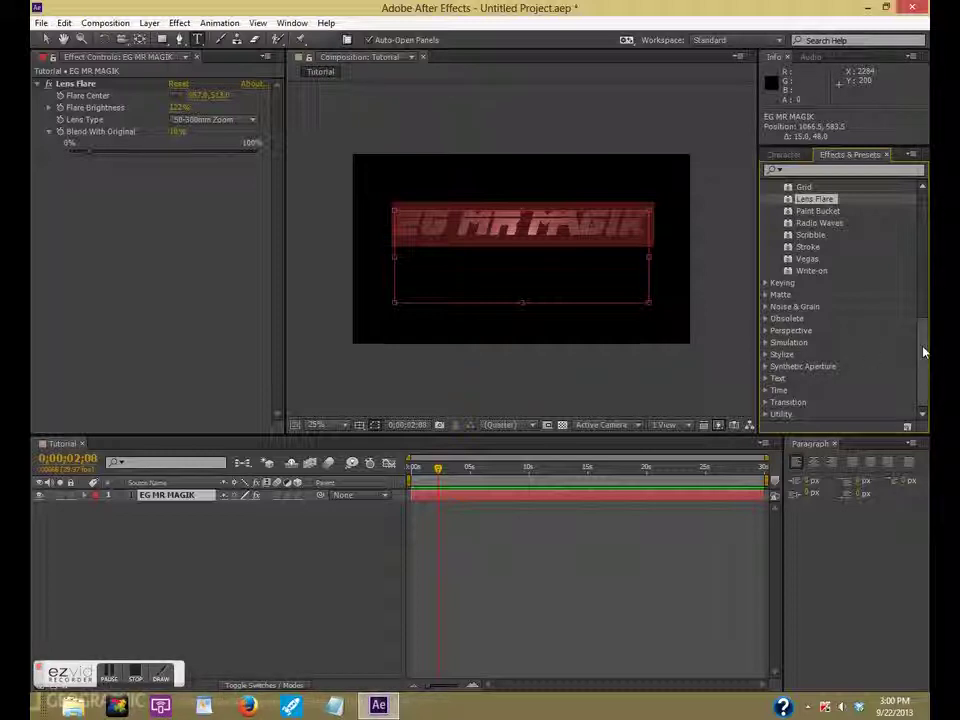
left_click(767, 380)
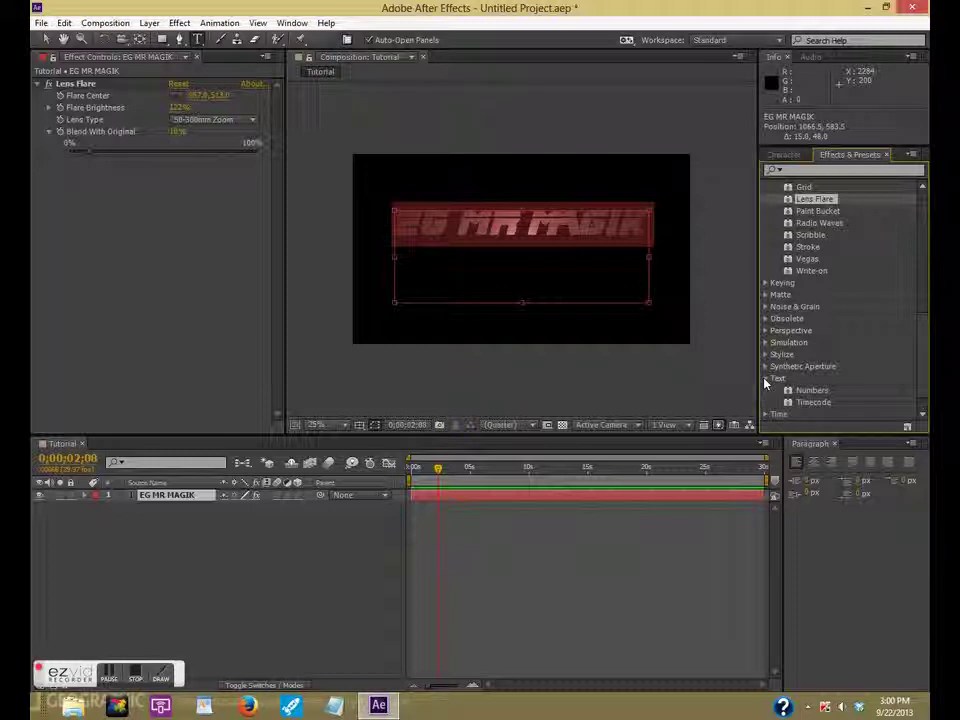
left_click(768, 378)
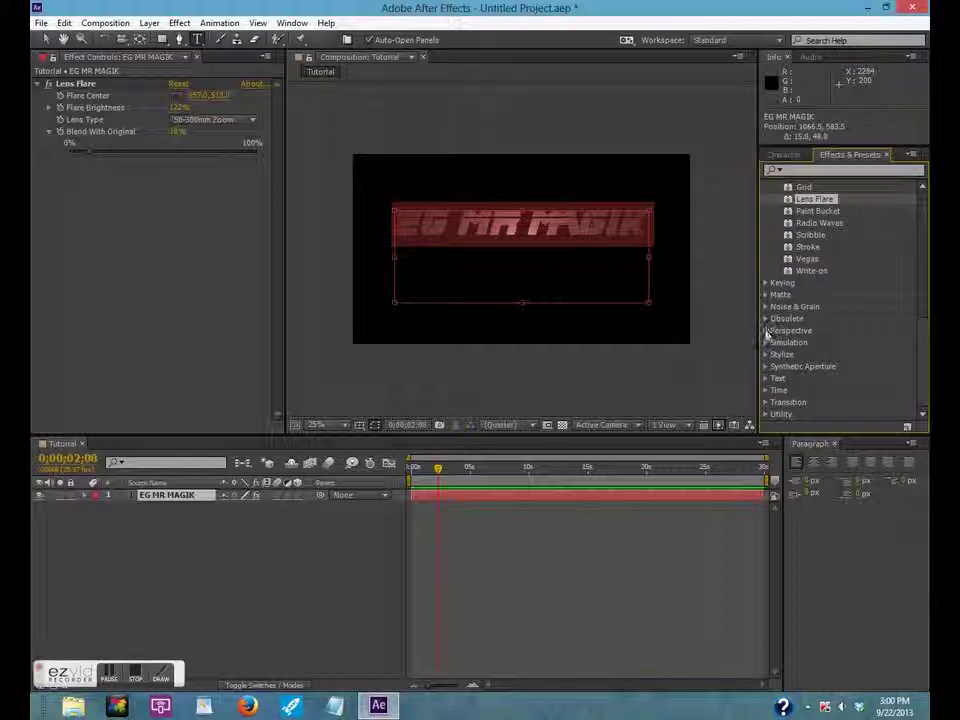
left_click(766, 330)
double_click(808, 334)
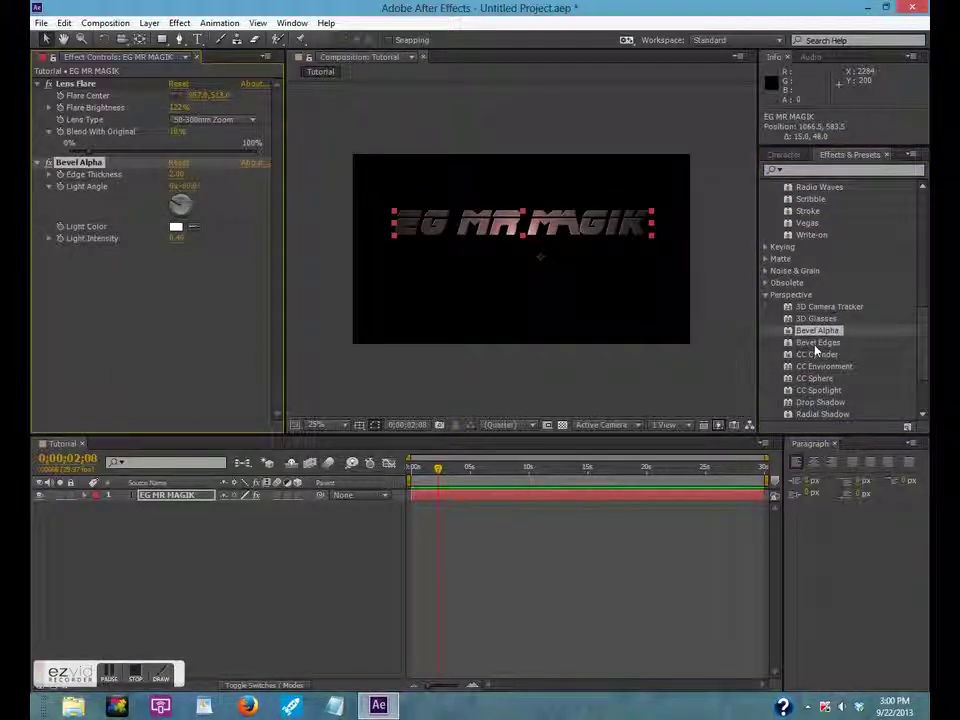
double_click(814, 345)
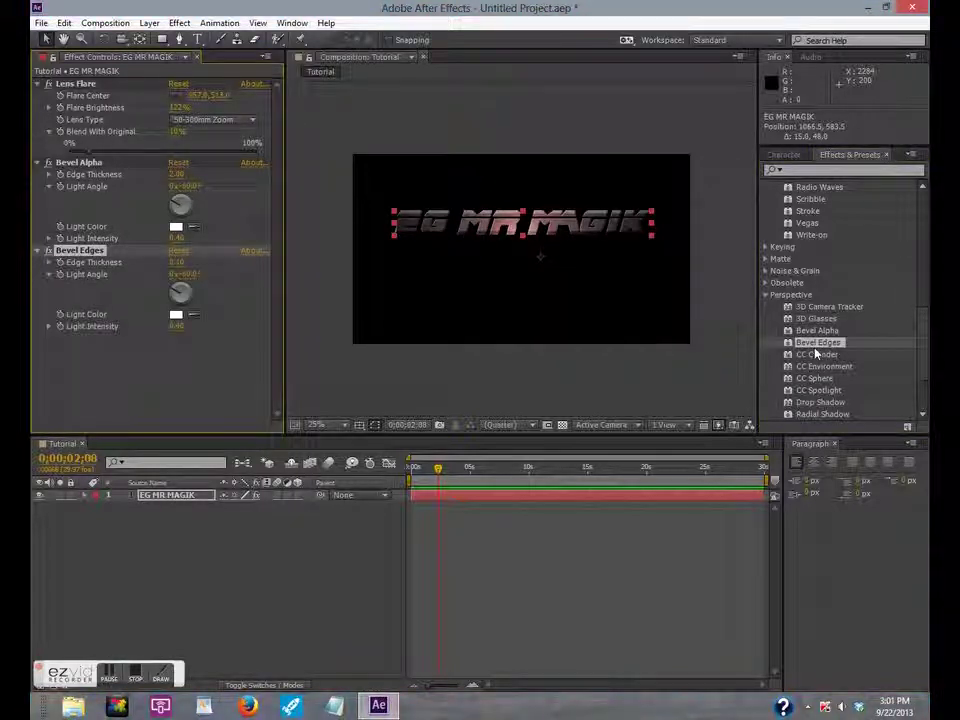
left_click(523, 266)
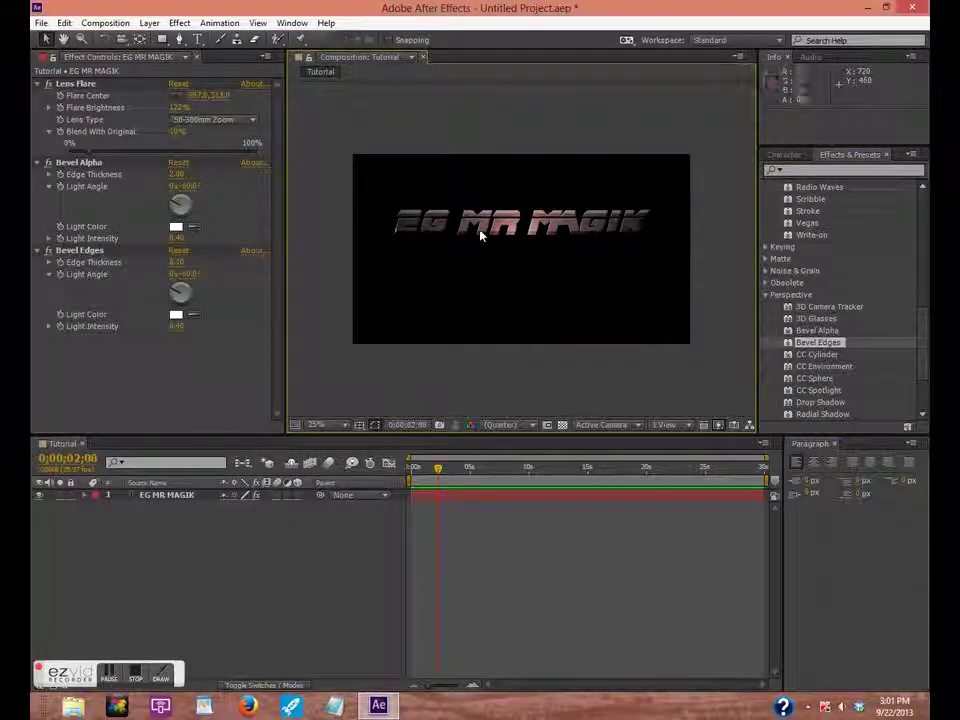
left_click(480, 235)
key("period")
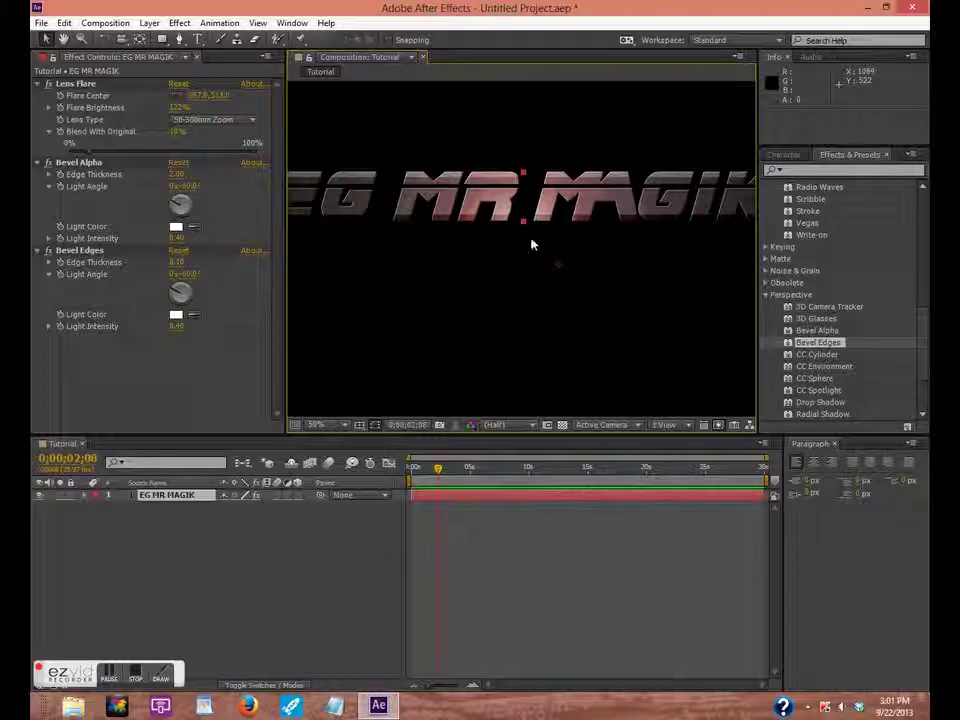
key("comma")
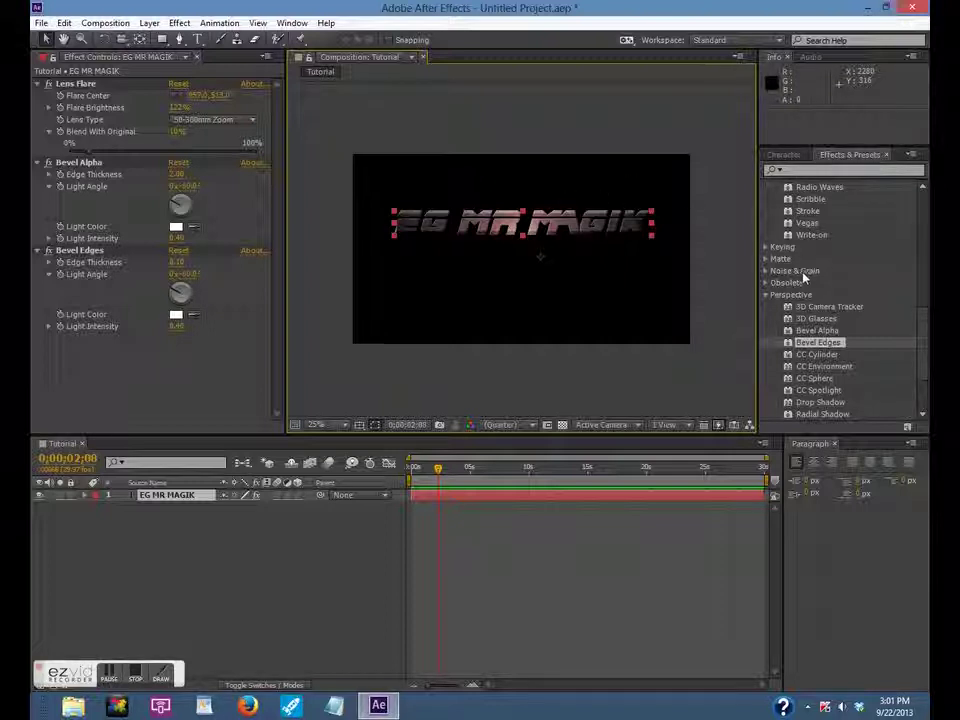
left_click_drag(922, 322, 922, 200)
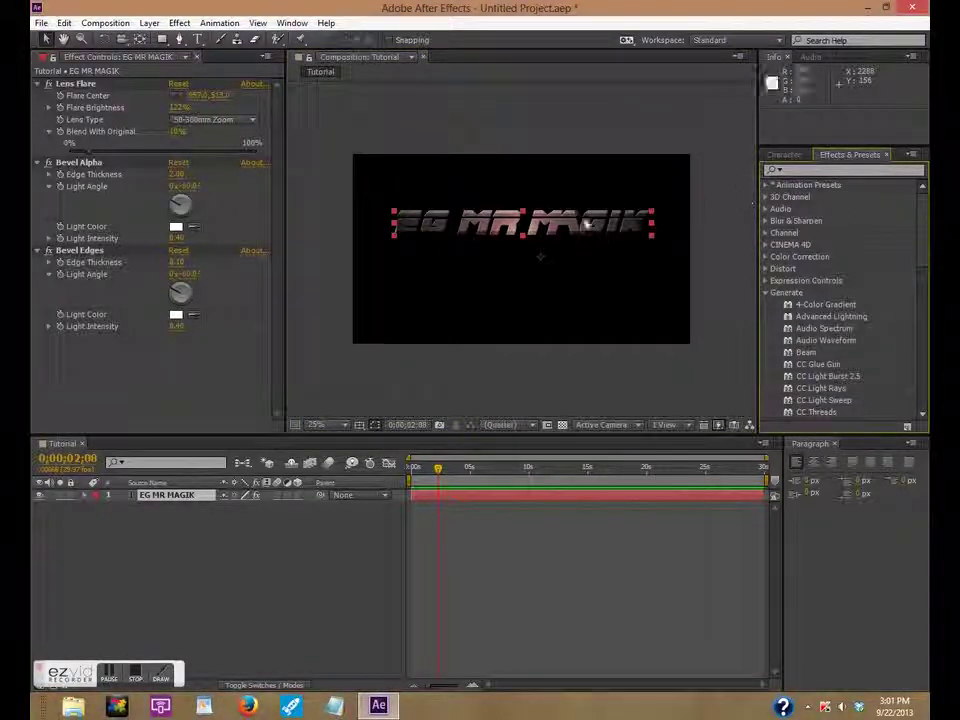
Apply the Behaviors 'Fade In Layer Below' preset to the EG MR MAGIK text.
double_click(632, 205)
left_click(634, 203)
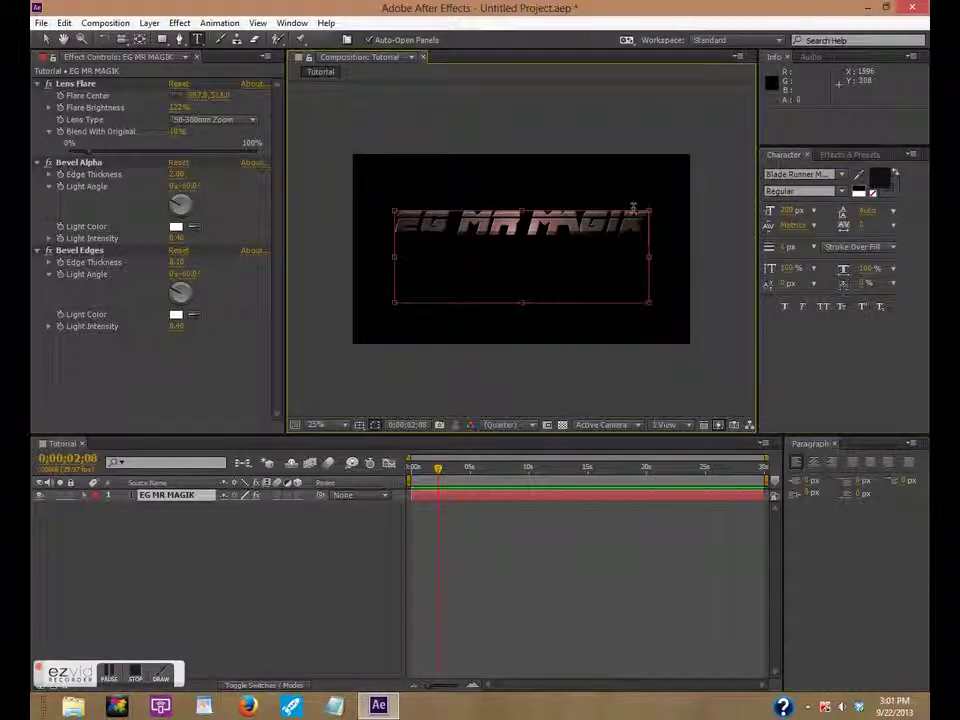
left_click(849, 155)
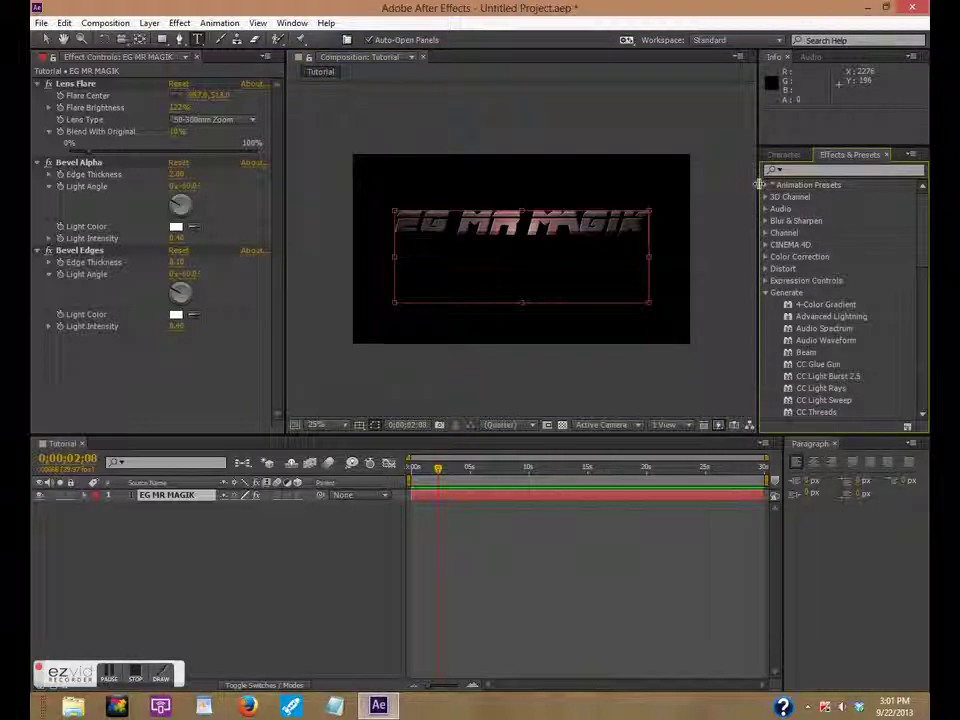
left_click(769, 186)
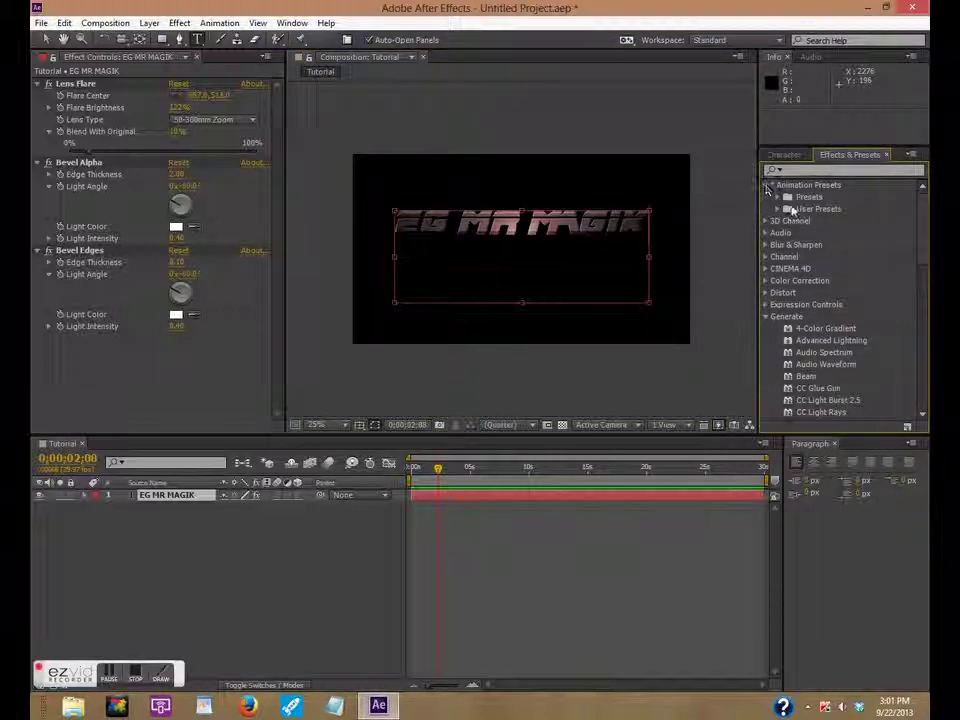
left_click(778, 198)
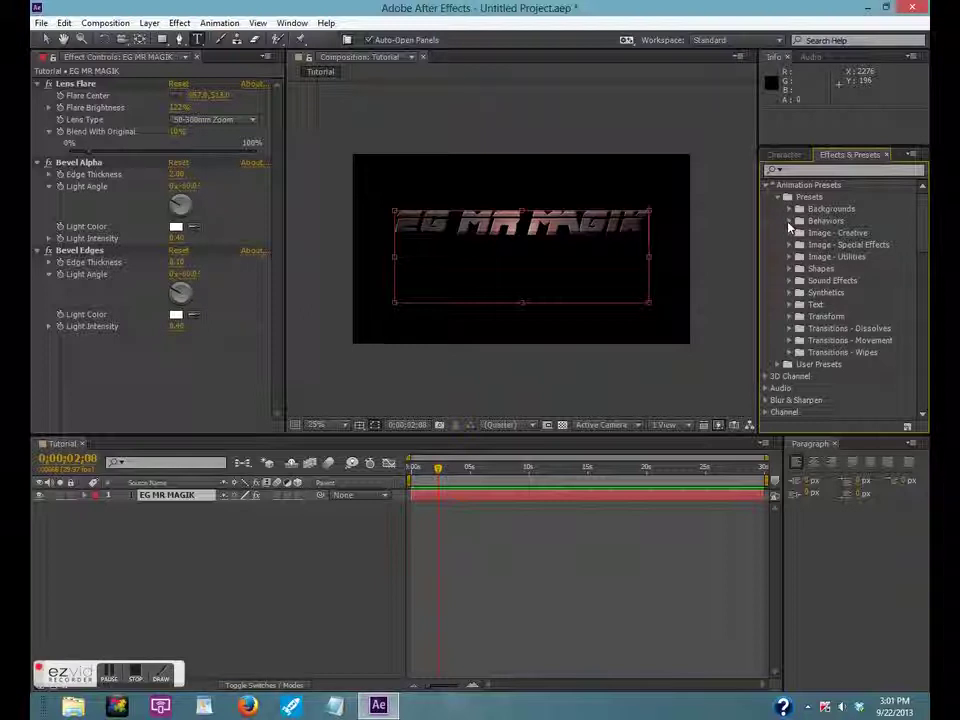
left_click(789, 222)
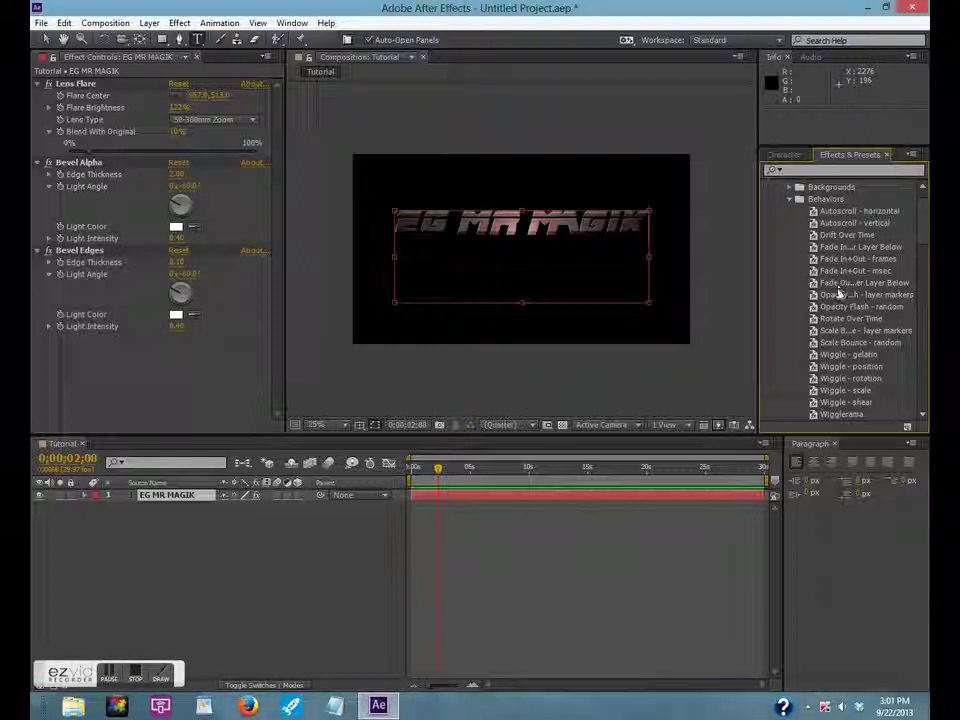
scroll(838, 318, "down", 2)
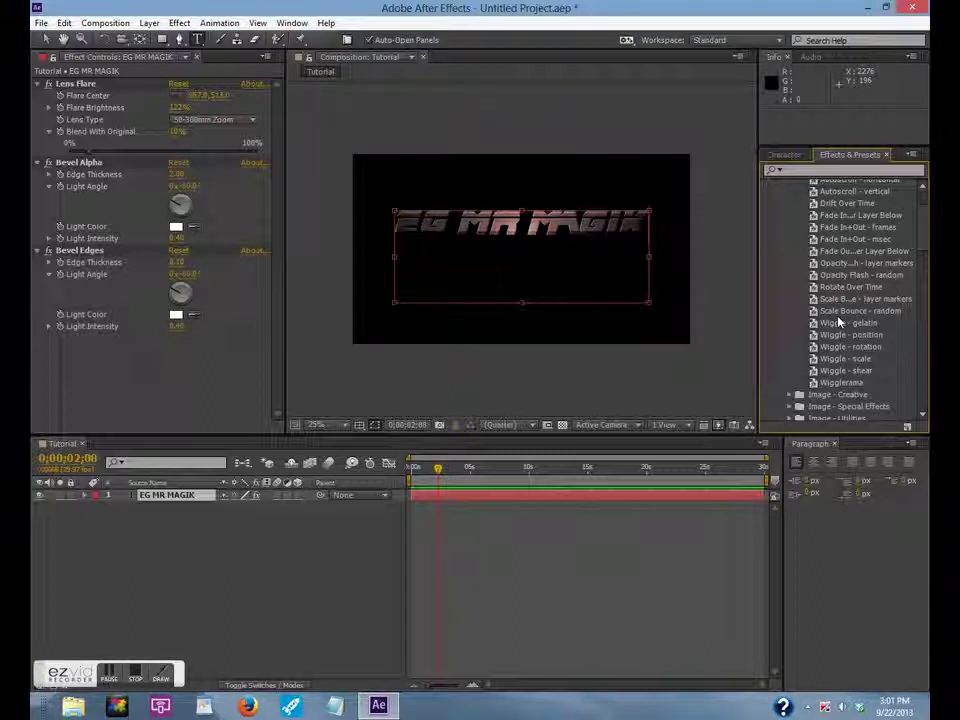
scroll(840, 321, "up", 2)
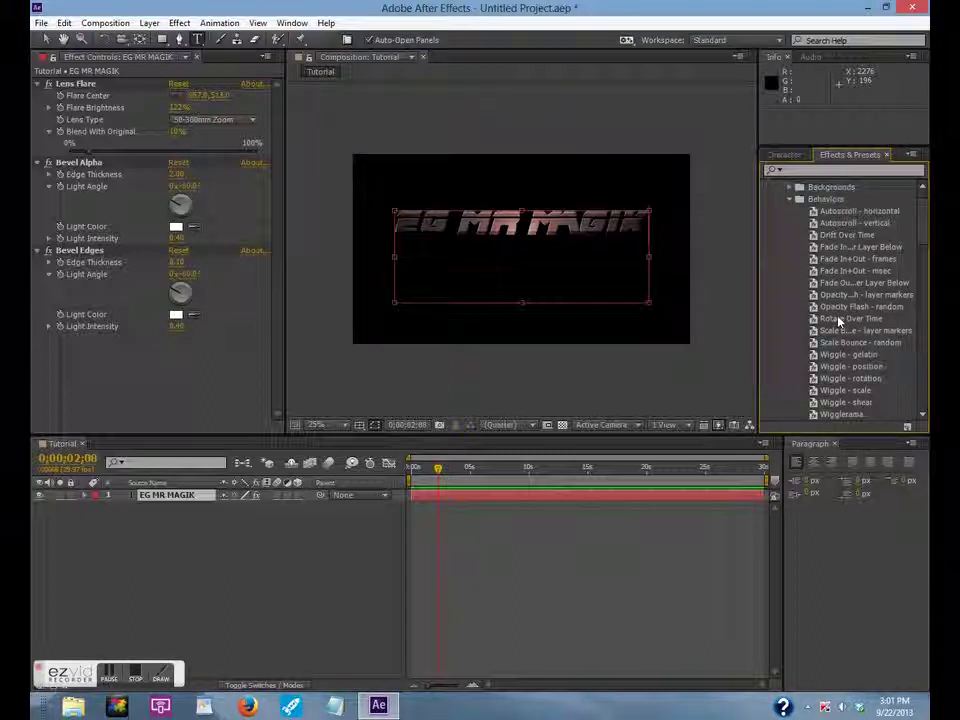
double_click(840, 247)
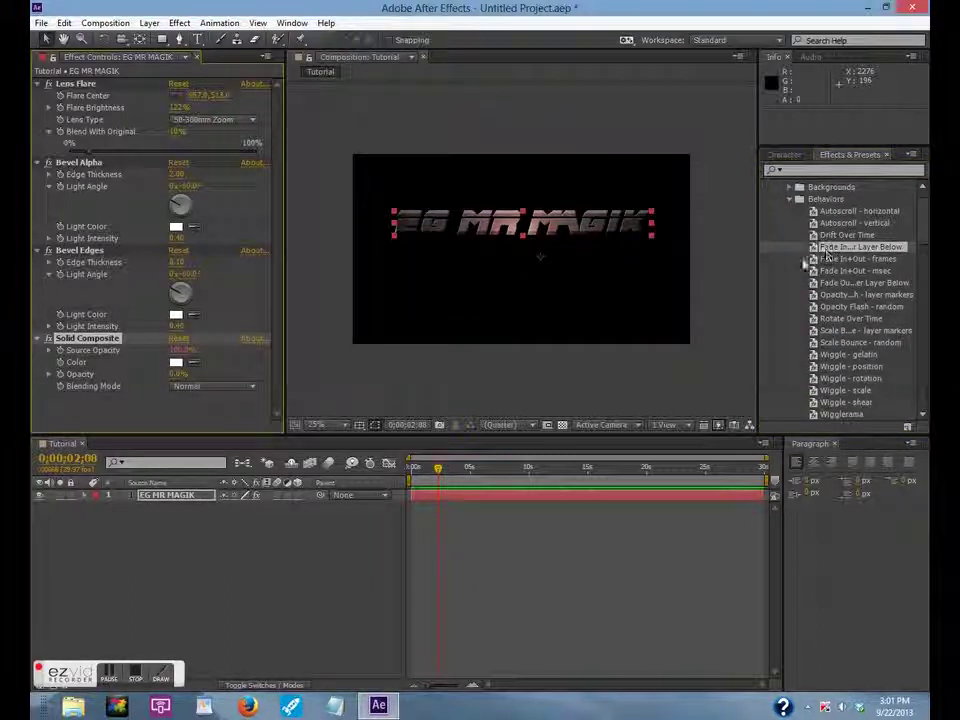
Preview the fade, switch Solid Composite blending to Multiply, then delete the effect.
mouse_move(440, 467)
left_mouse_down()
mouse_move(470, 472)
mouse_move(413, 474)
mouse_move(643, 474)
mouse_move(413, 470)
left_mouse_up()
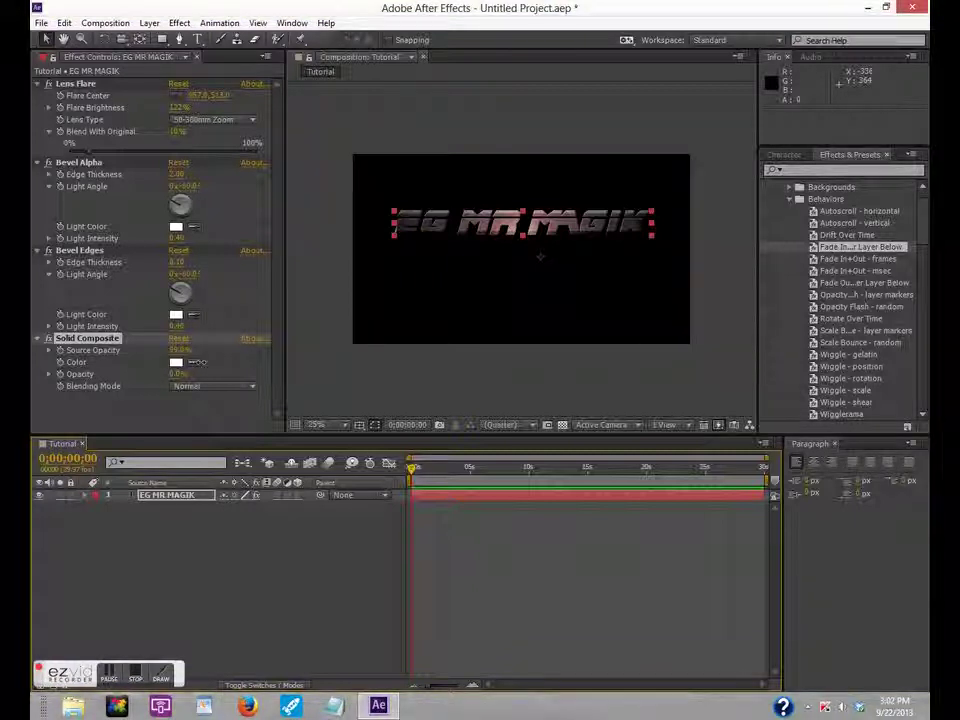
left_click(241, 364)
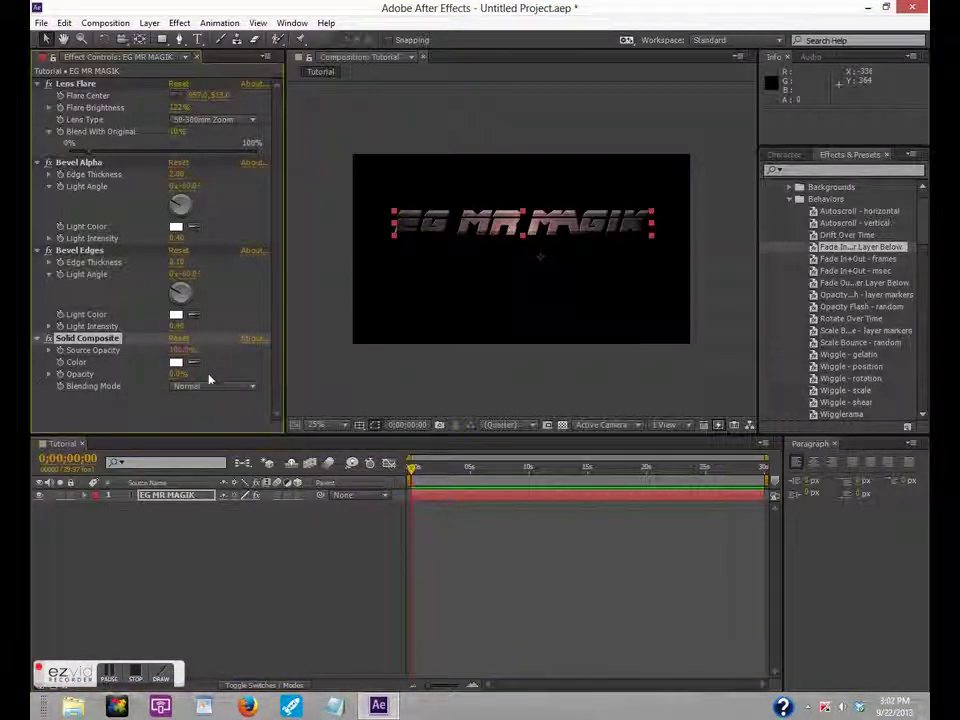
left_click(209, 388)
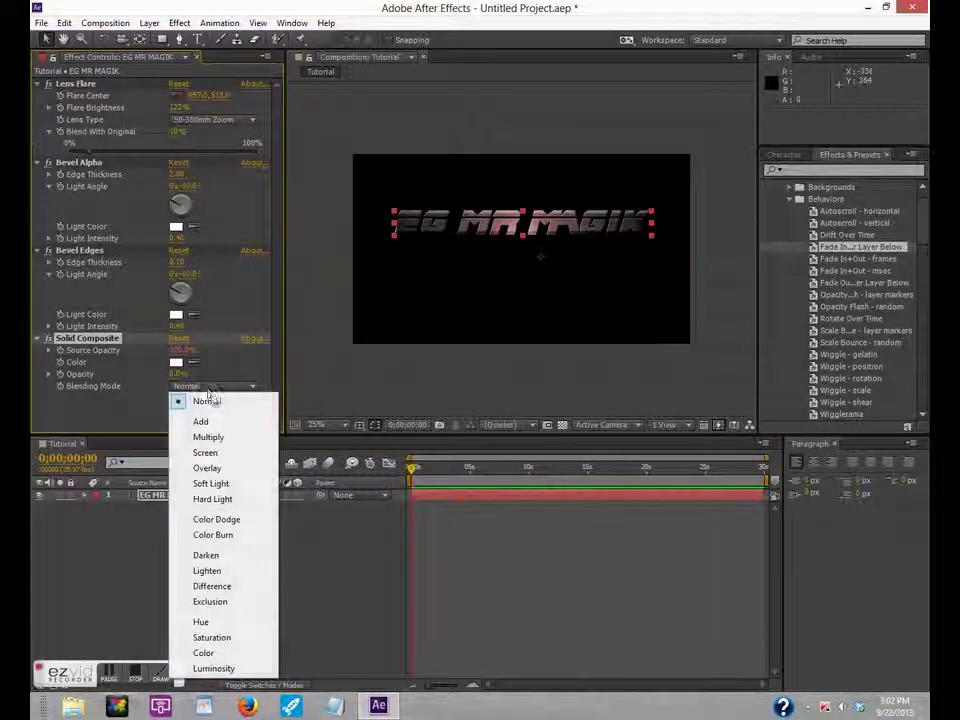
left_click(208, 437)
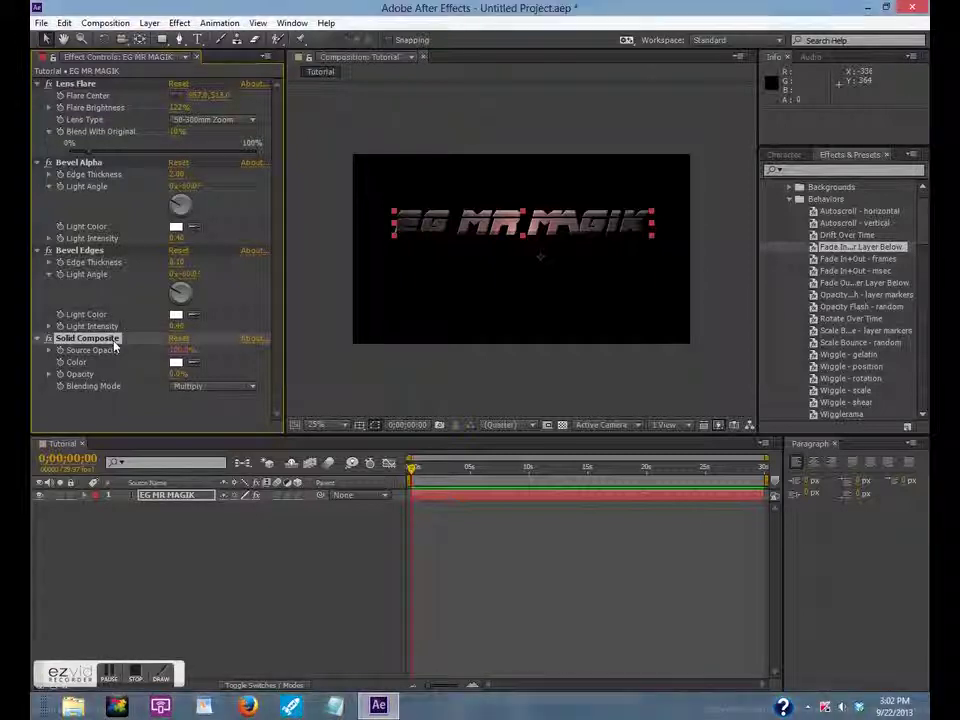
key("Delete")
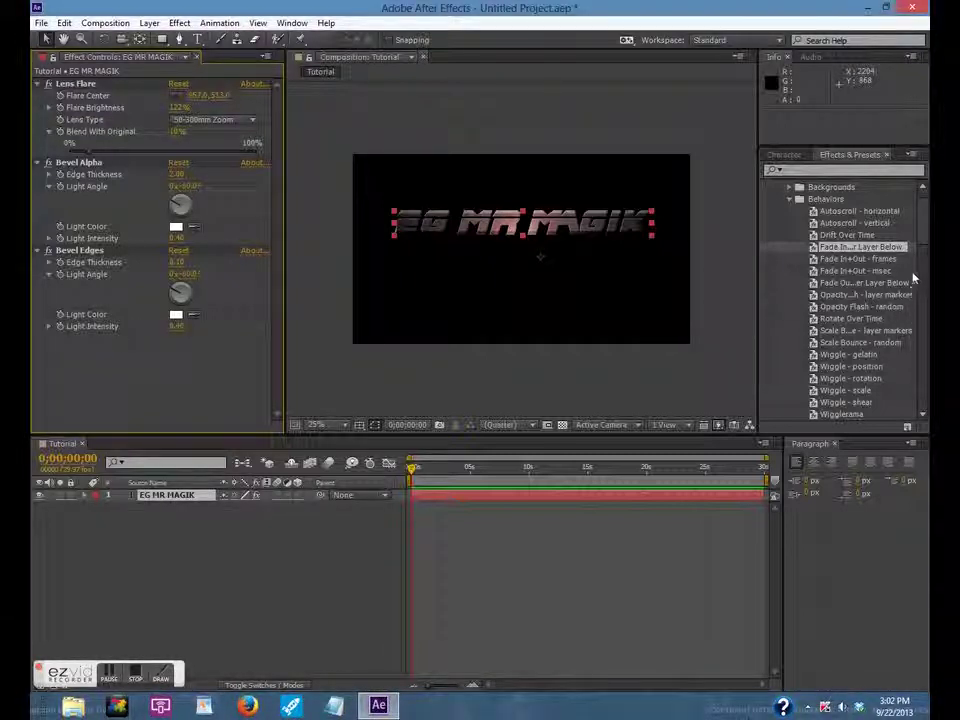
Browse the Text presets and apply Curves and Spins > Radial Flare to the title.
scroll(918, 256, "down", 5)
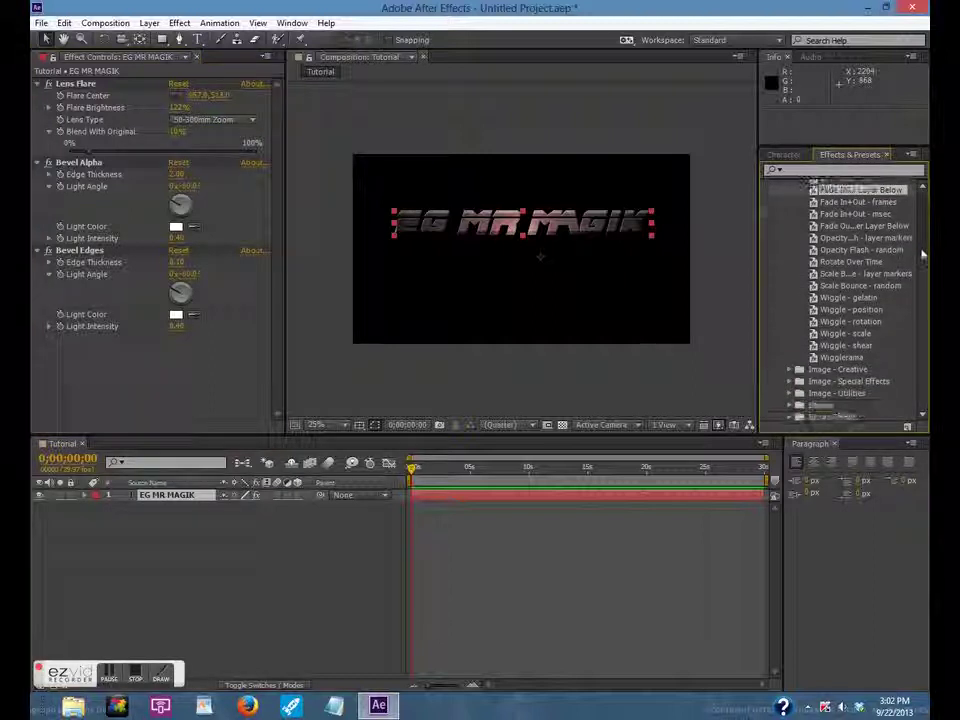
left_click_drag(921, 256, 921, 272)
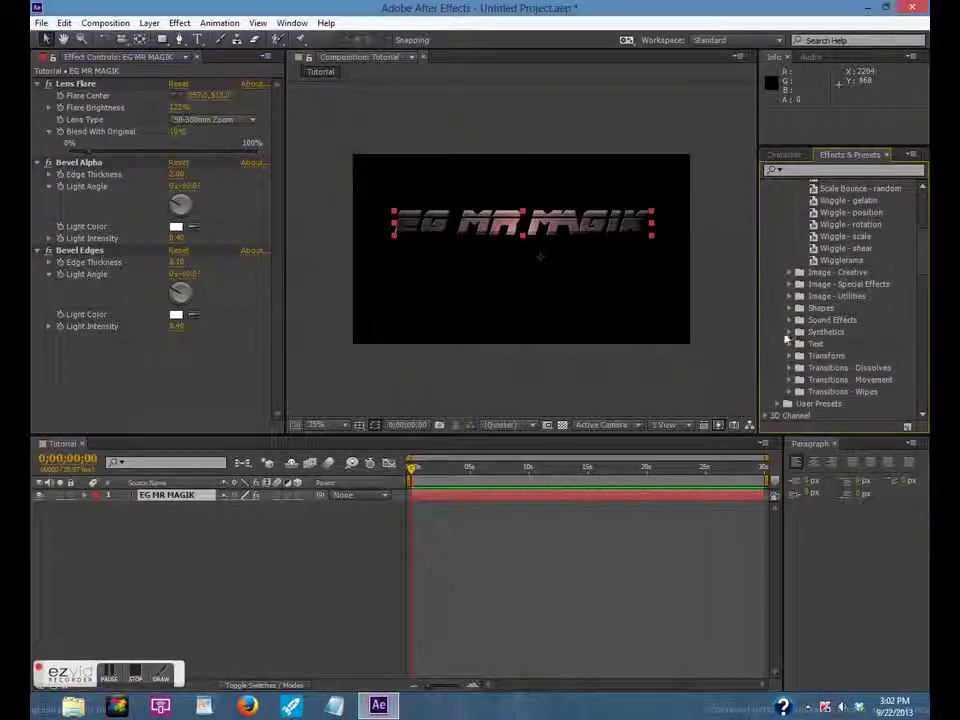
left_click(789, 345)
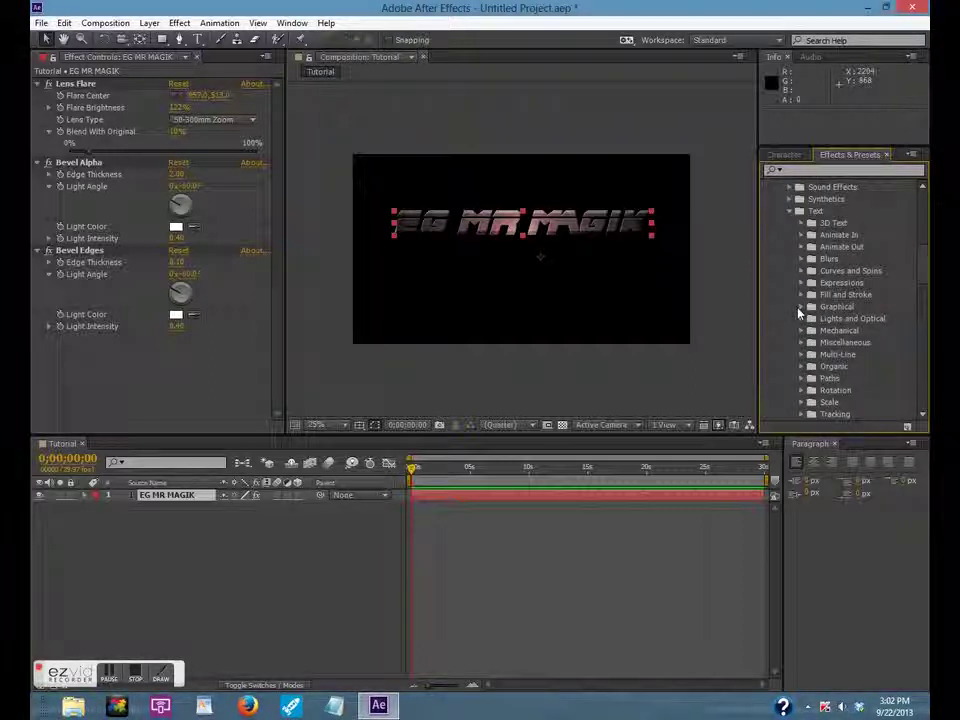
left_click(799, 307)
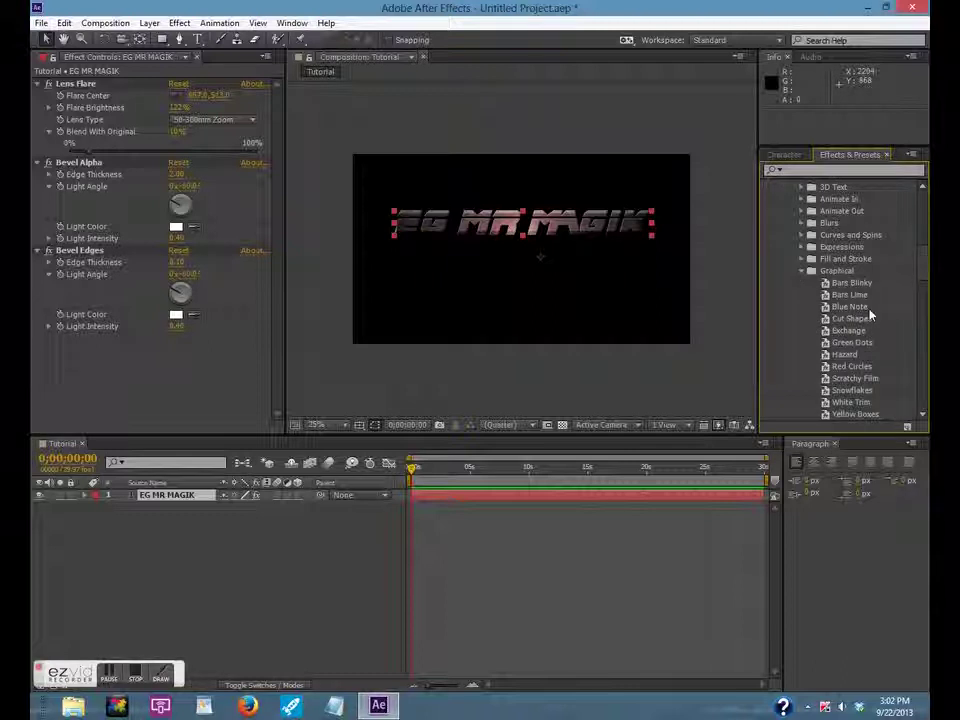
scroll(870, 315, "down", 2)
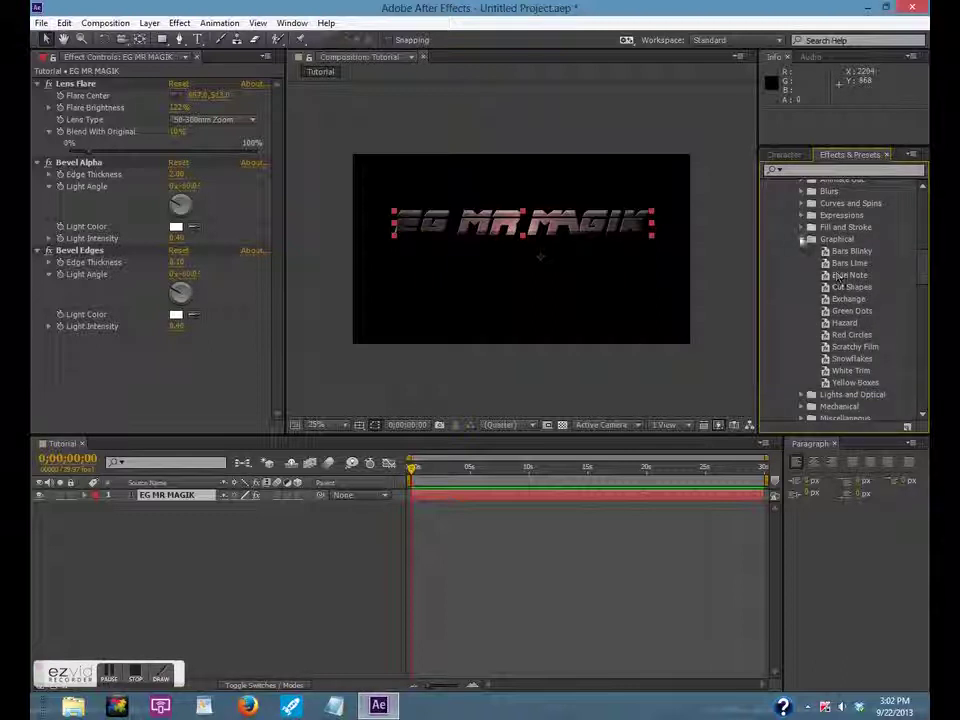
left_click(802, 243)
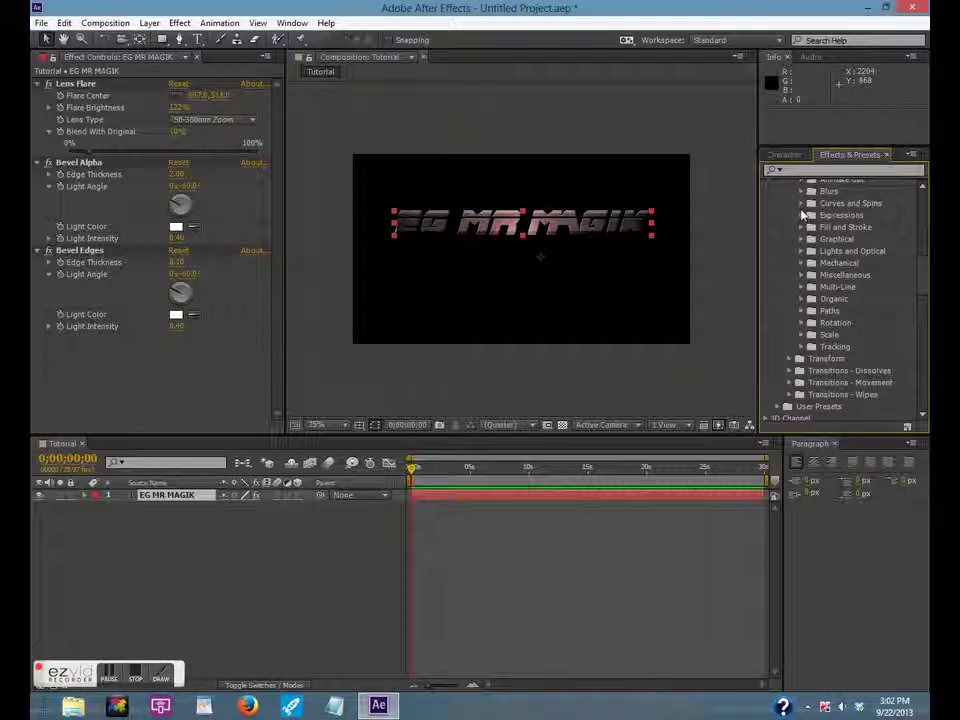
left_click(802, 203)
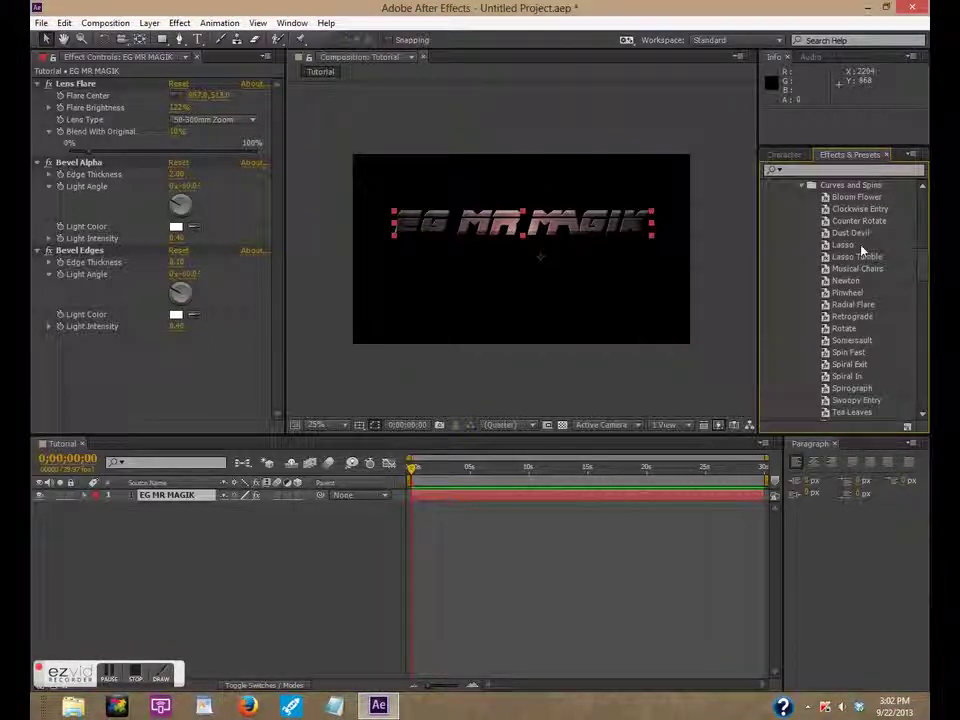
double_click(867, 306)
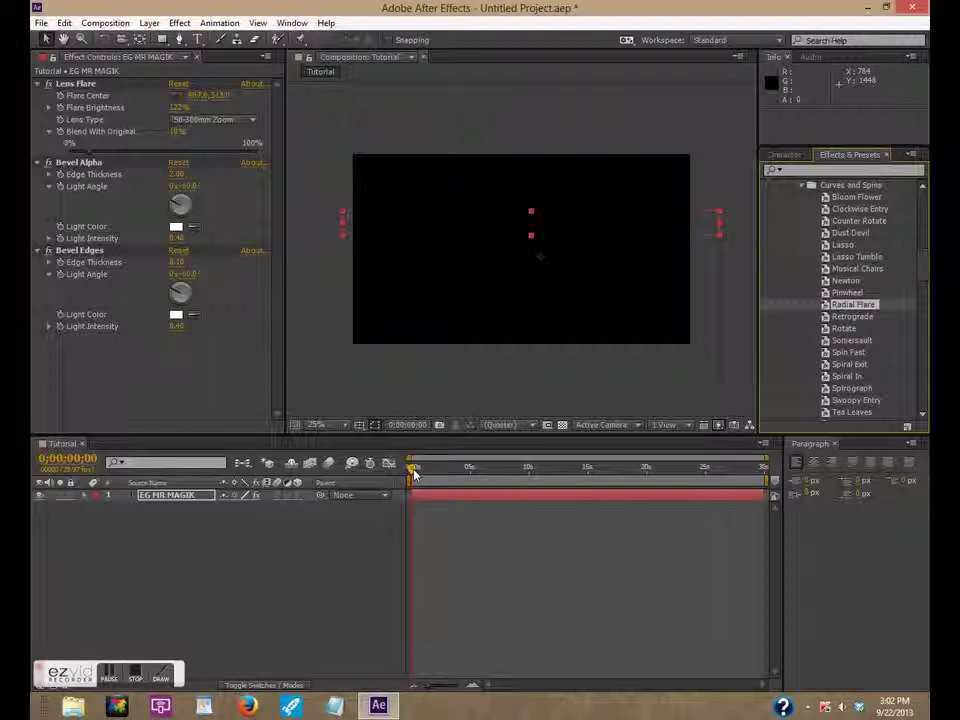
Scrub the timeline forward and back to preview the Radial Flare title animation.
left_click_drag(414, 474, 443, 477)
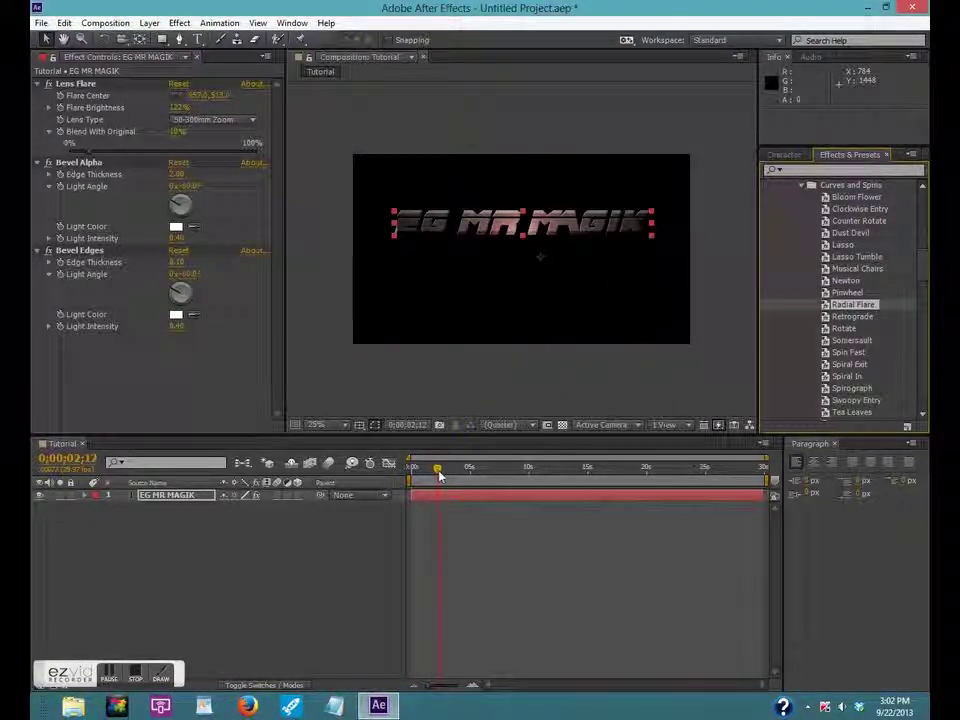
mouse_move(443, 477)
left_mouse_down()
mouse_move(421, 480)
mouse_move(434, 478)
left_mouse_up()
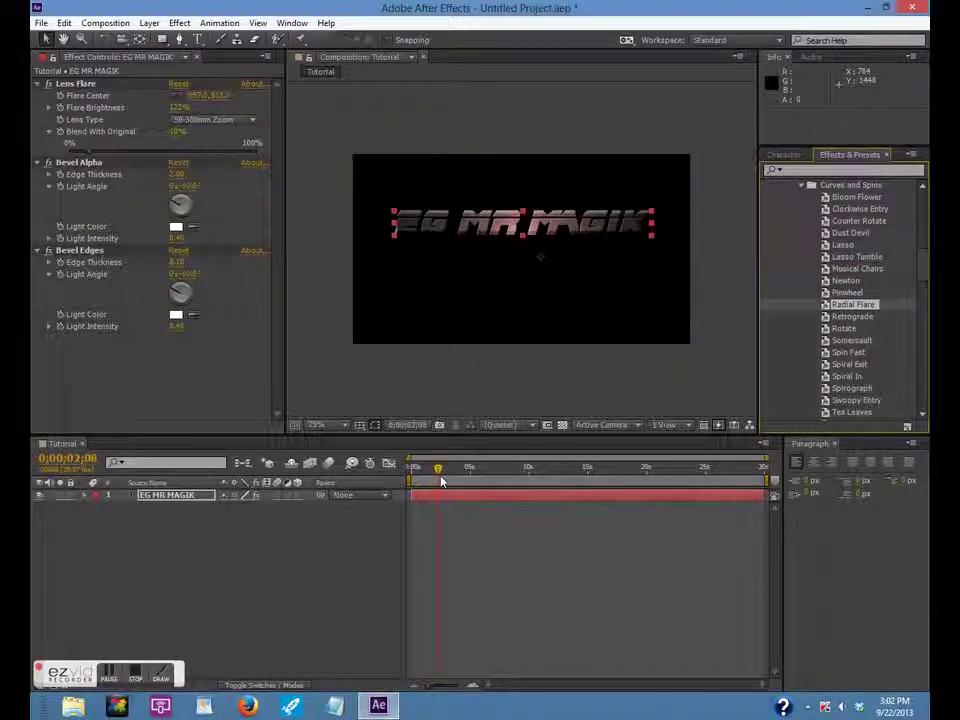